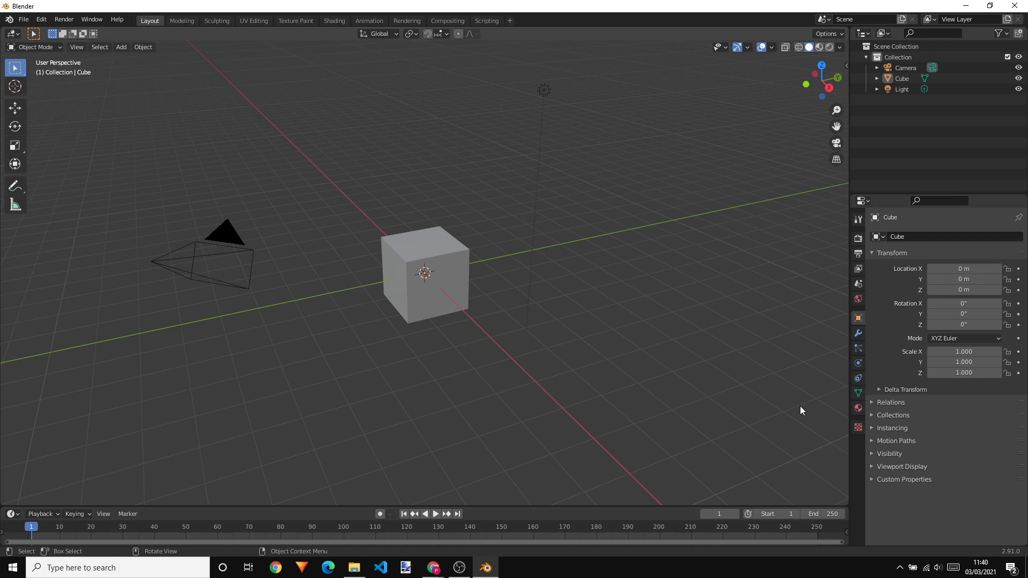
Delete the default cube from the scene
click(448, 288)
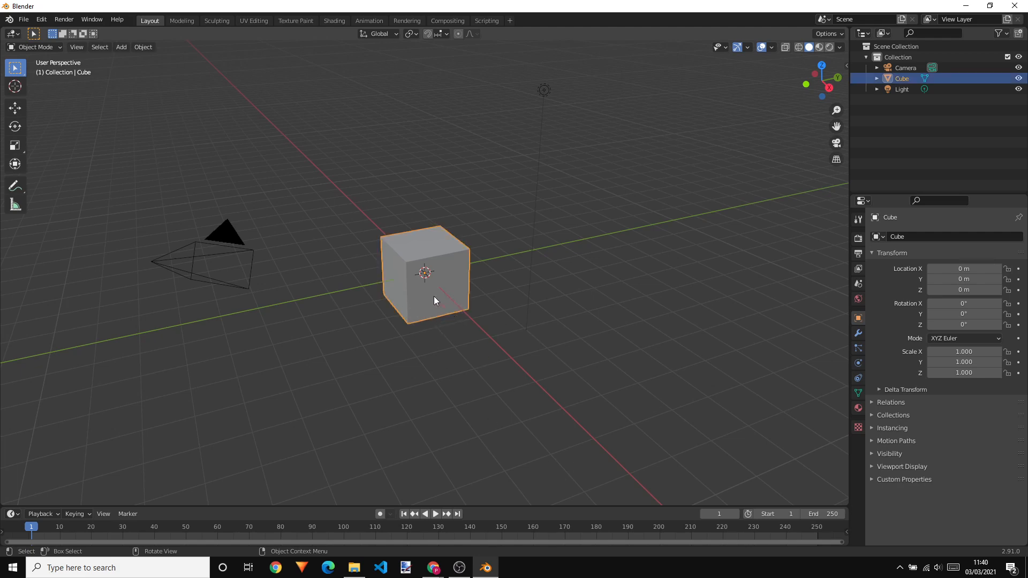
key(x)
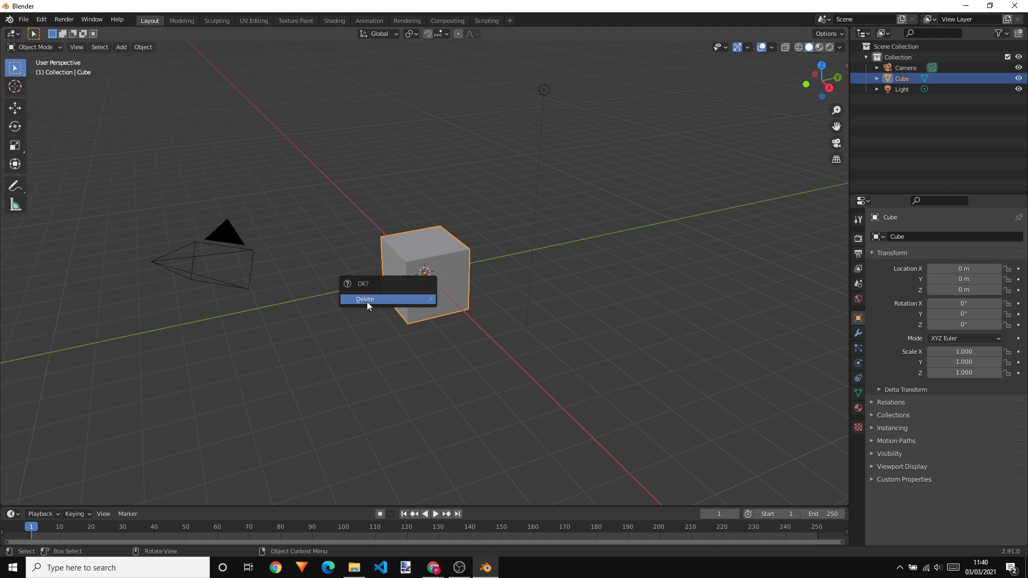
click(367, 301)
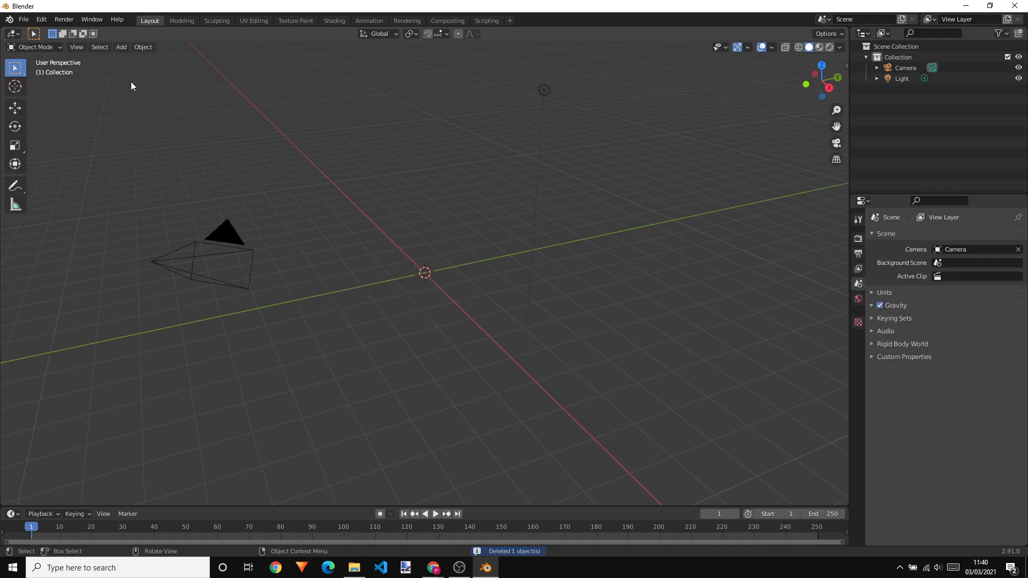
Add a plane mesh at the scene's origin
click(141, 47)
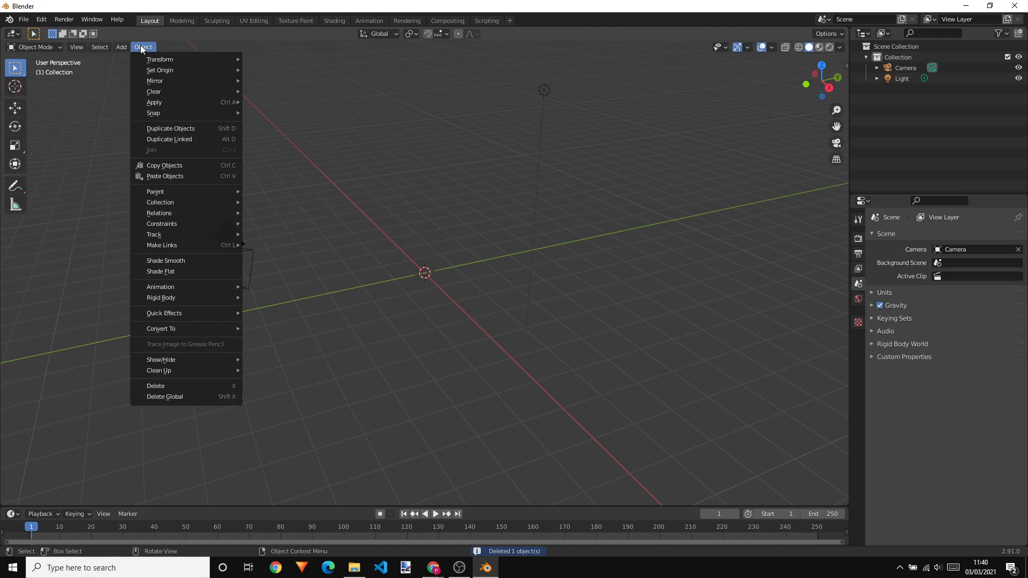
mouse_move(121, 47)
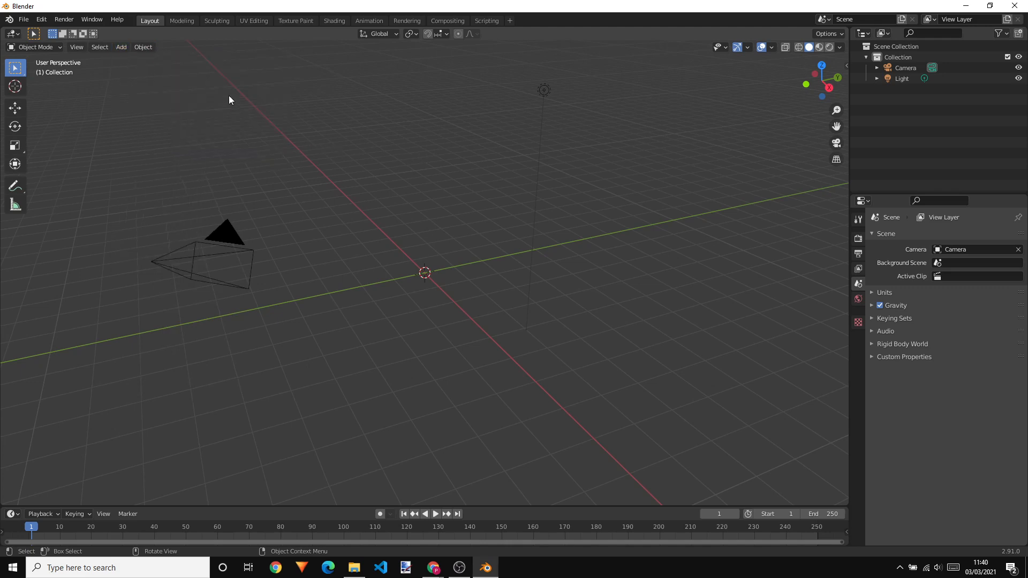
click(149, 47)
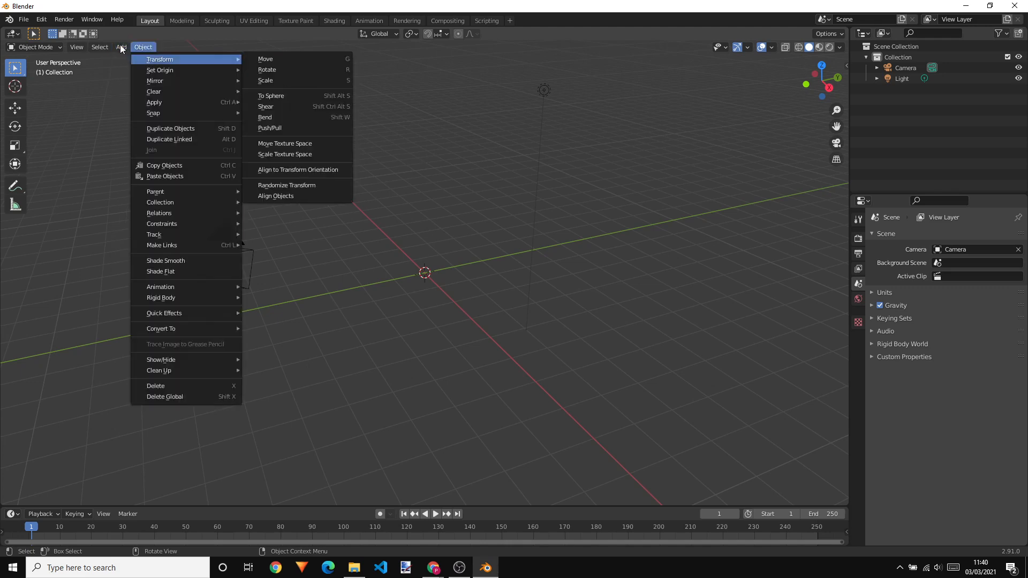
mouse_move(121, 47)
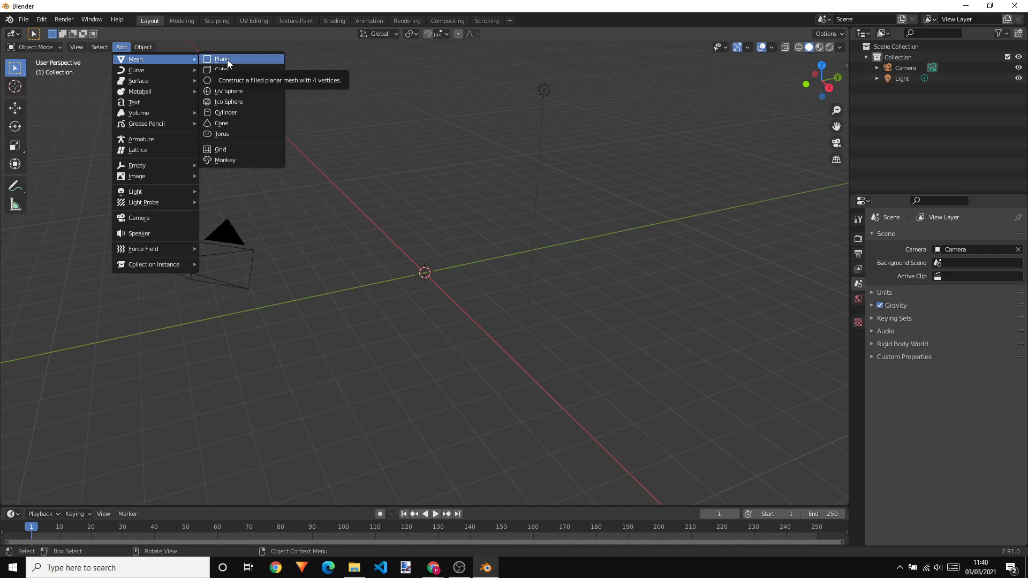
click(227, 60)
scroll(486, 239, up, 2)
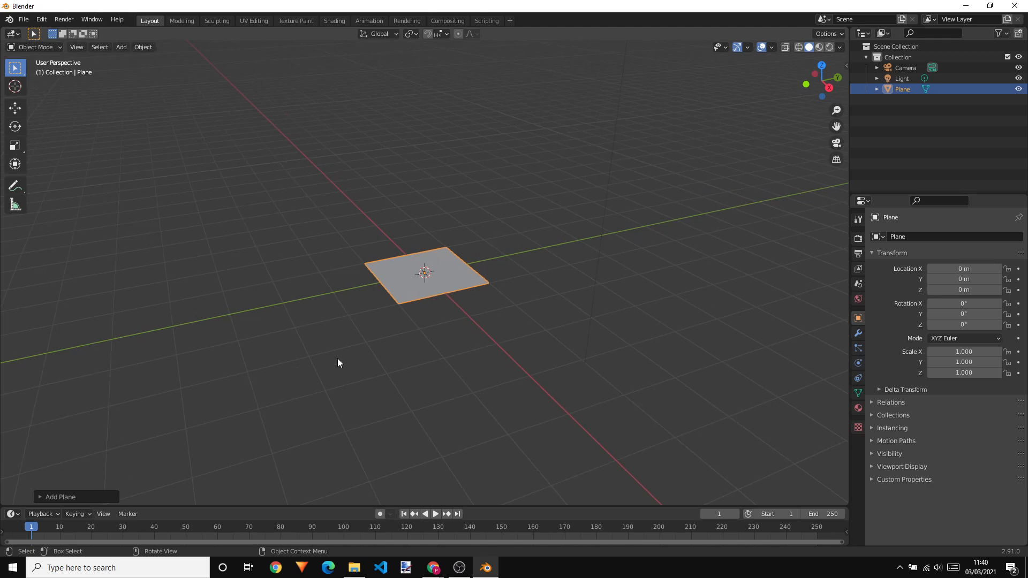
Set the new plane's size to 32 m in its creation settings
click(46, 497)
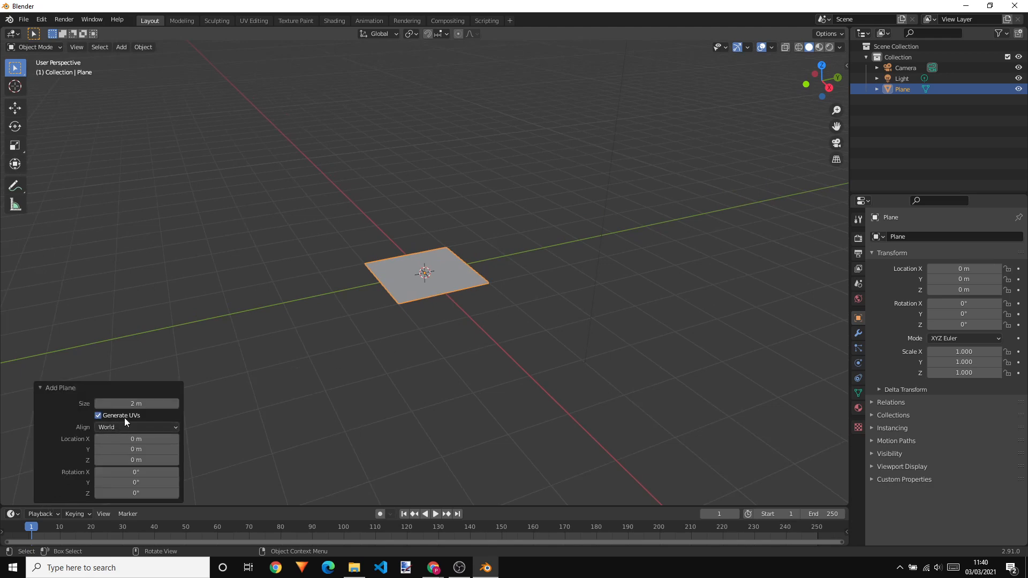
click(150, 406)
key(BackSpace)
text(32)
key(Return)
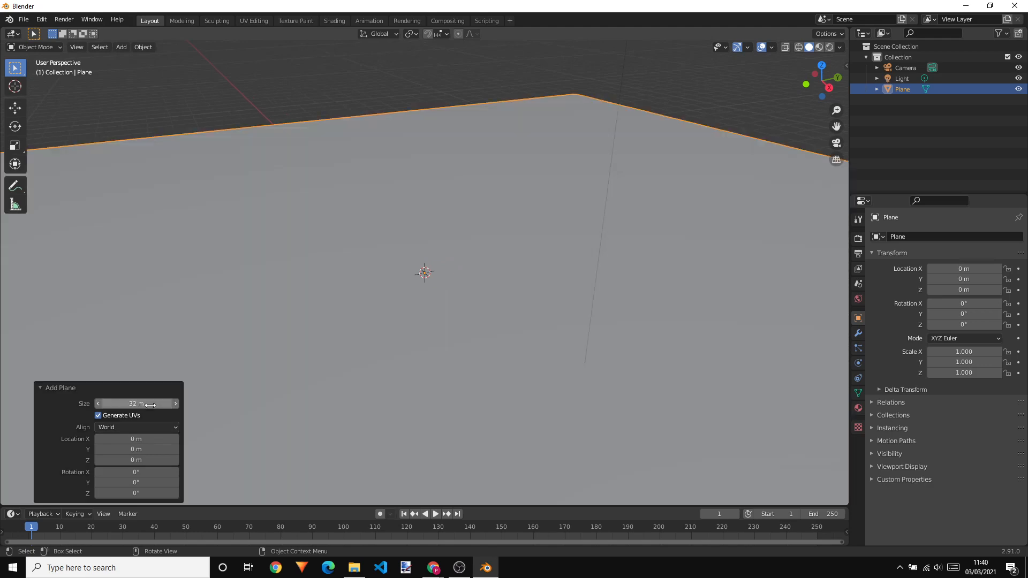
middle_drag(506, 236, 542, 310)
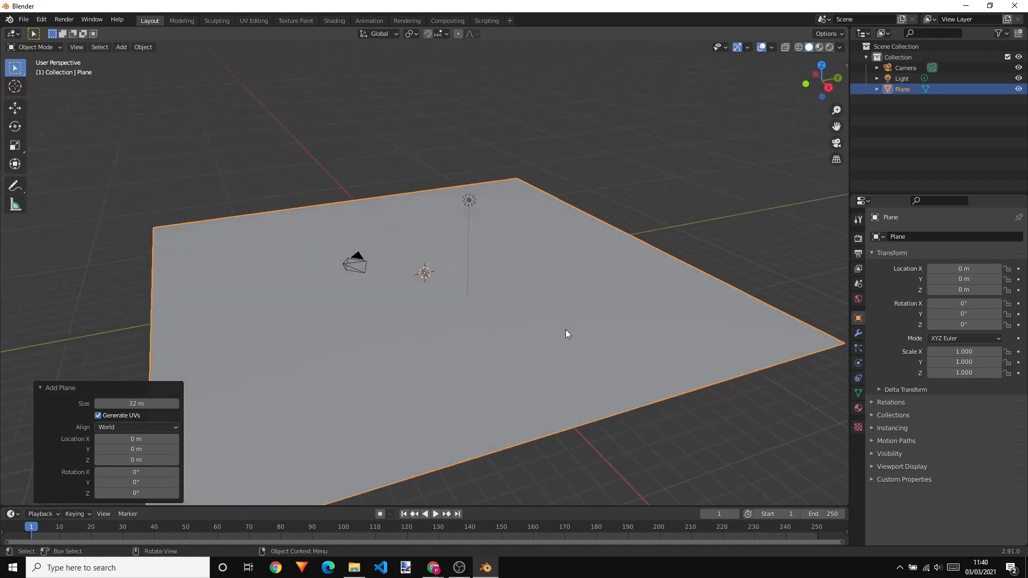
scroll(565, 329, down, 3)
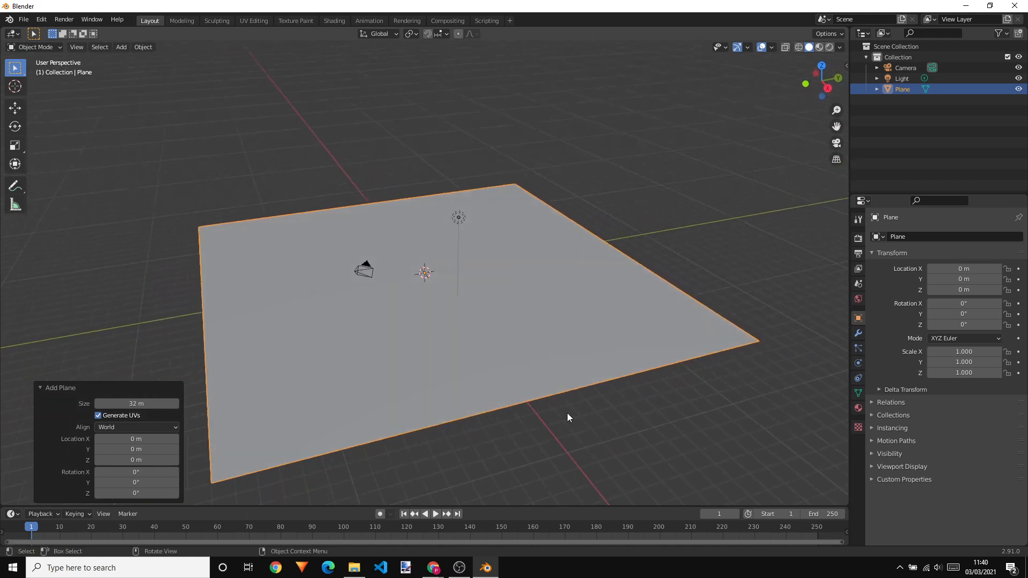
scroll(560, 413, up, 2)
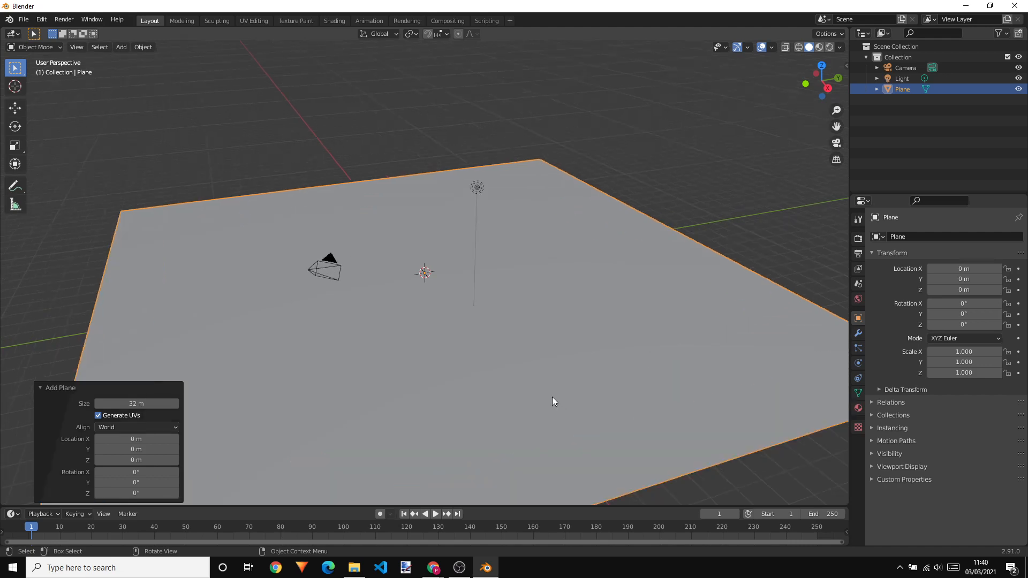
middle_drag(448, 209, 535, 210)
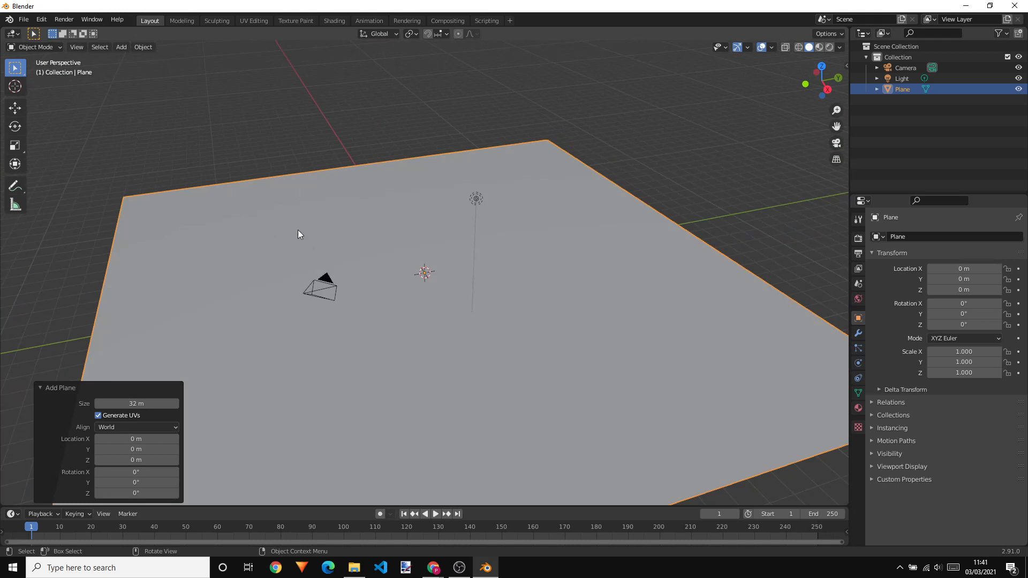
key(Tab)
scroll(432, 219, down, 5)
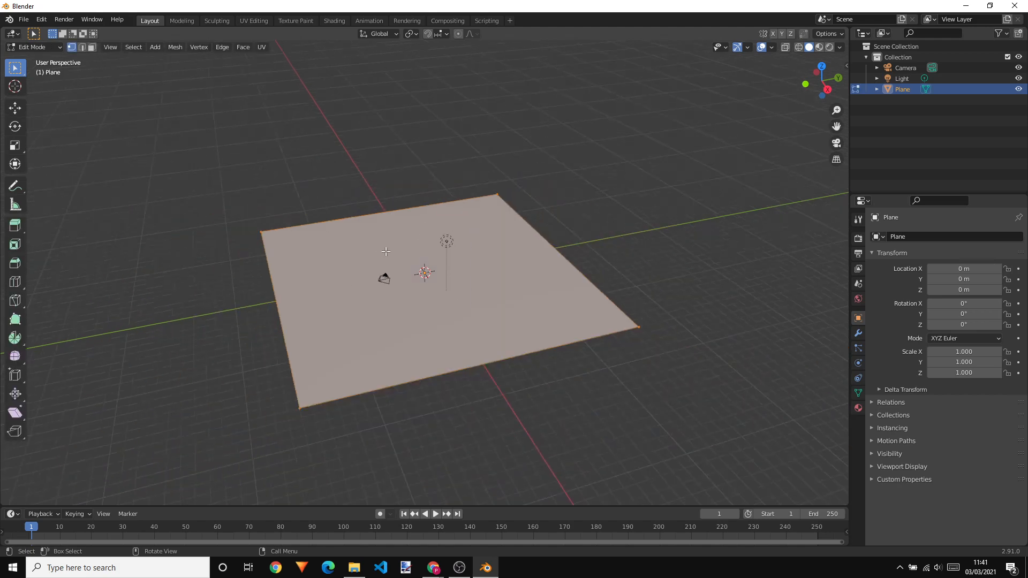
middle_drag(386, 252, 419, 252)
scroll(405, 264, up, 1)
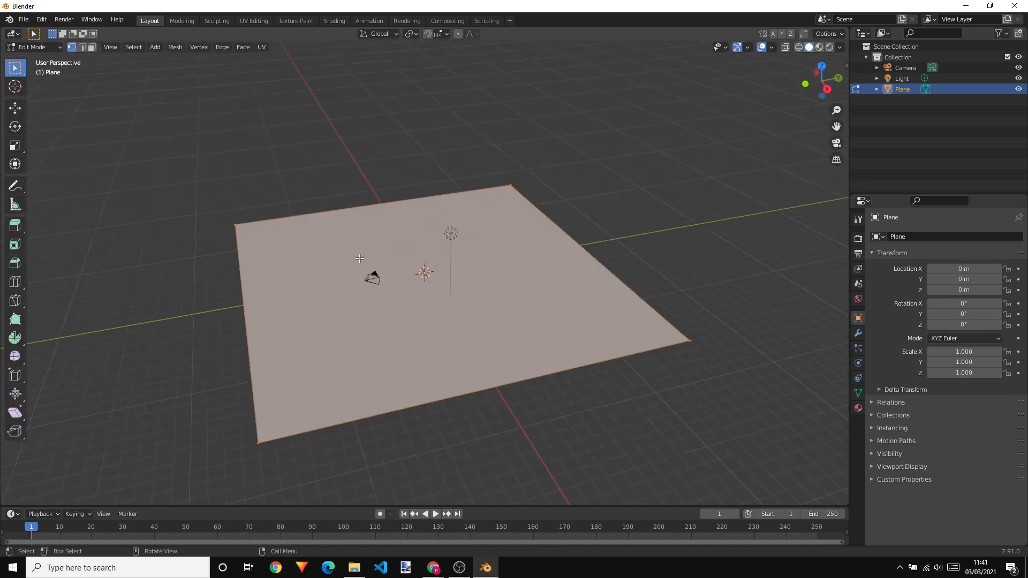
key(Tab)
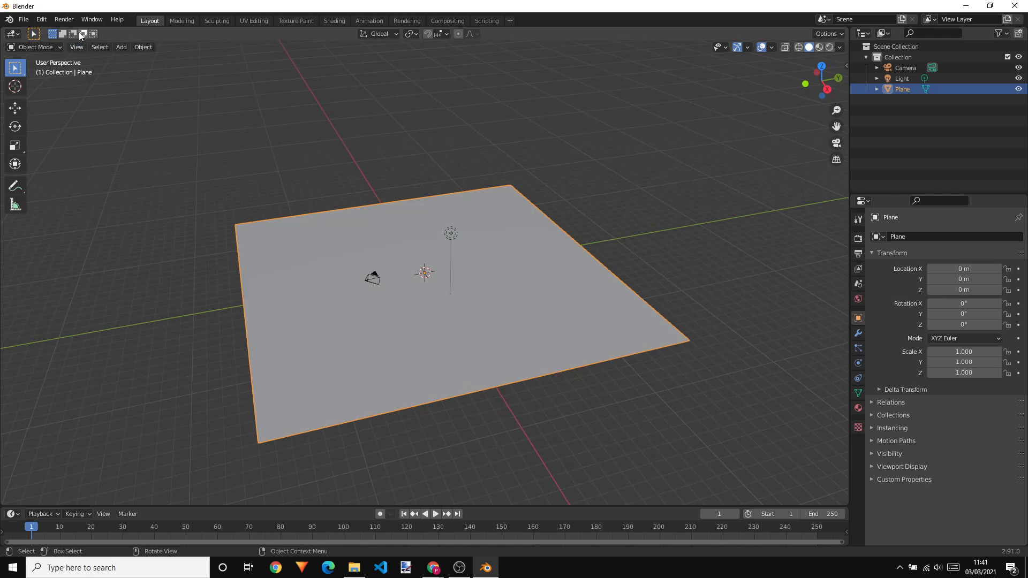
click(42, 20)
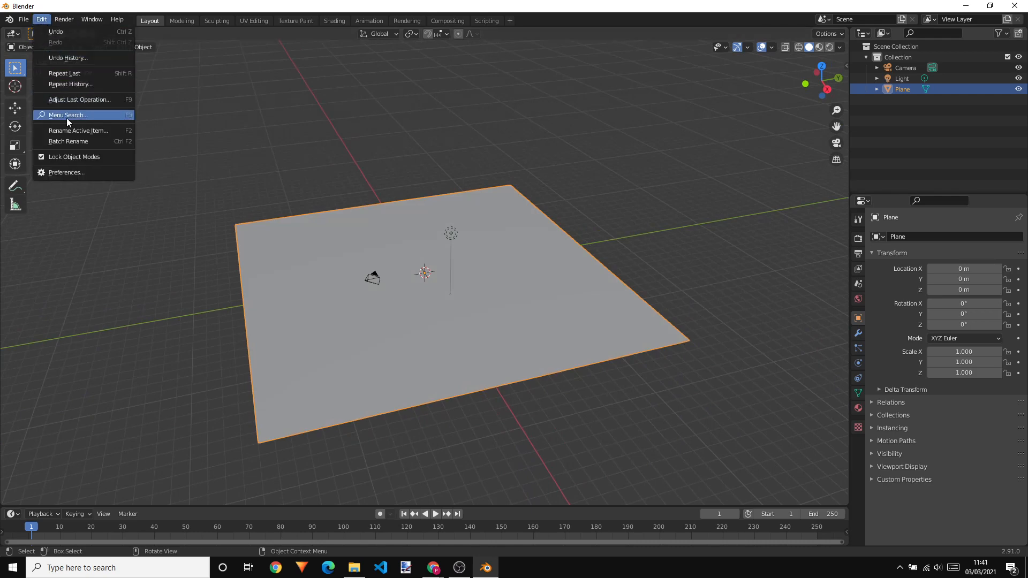
click(81, 115)
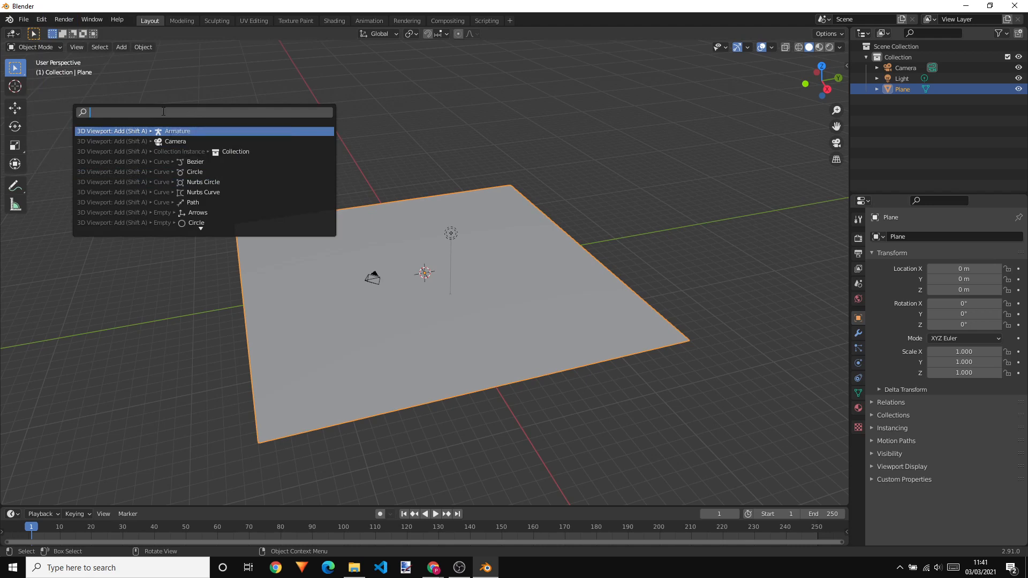
text(su)
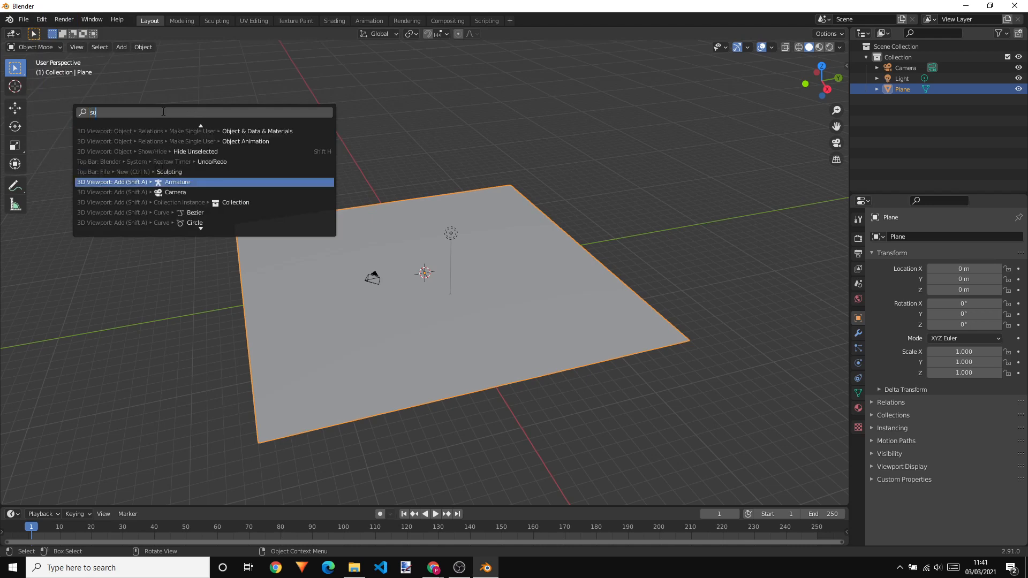
text(bfi)
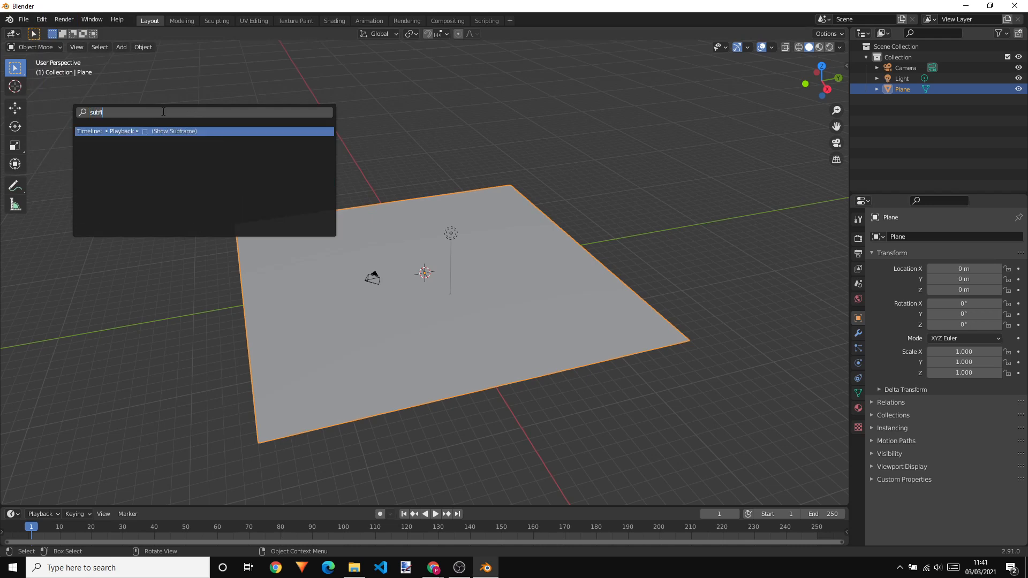
key(BackSpace)
key(BackSpace)
text(fi)
key(BackSpace)
key(BackSpace)
key(BackSpace)
key(BackSpace)
key(BackSpace)
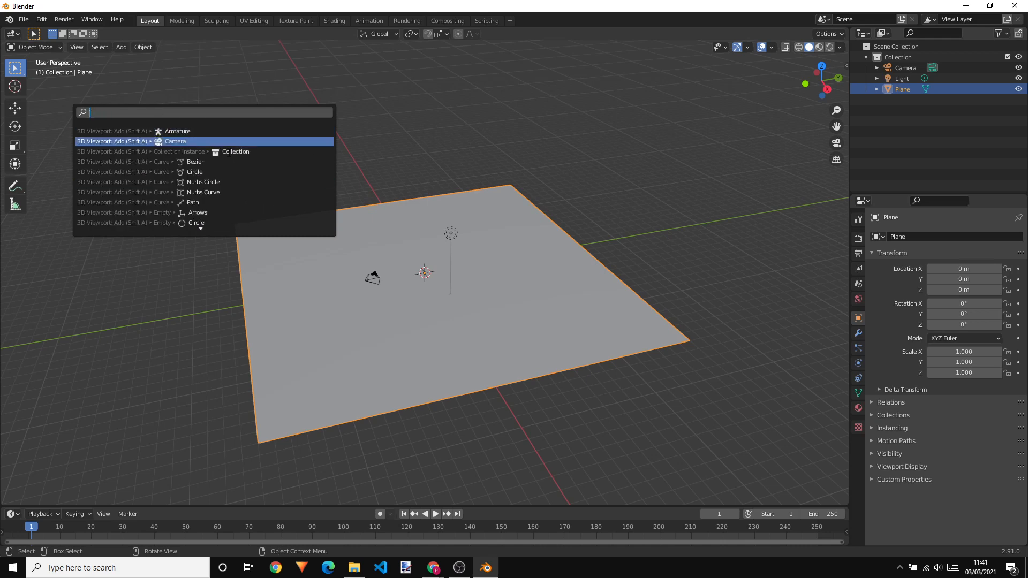
click(161, 285)
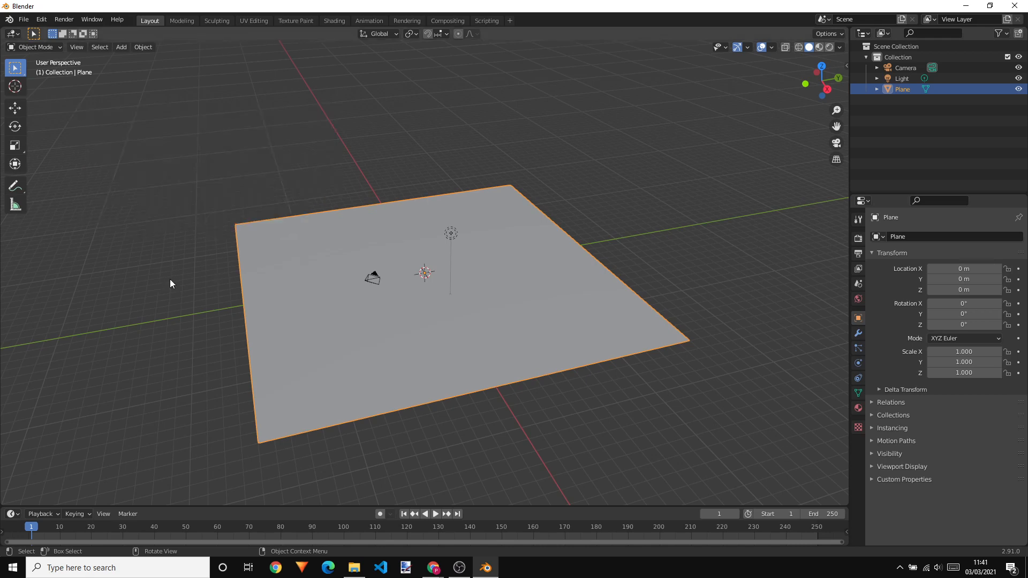
Put the plane in Edit Mode, search the commands for "subdivide" and run Subdivide on it
key(Tab)
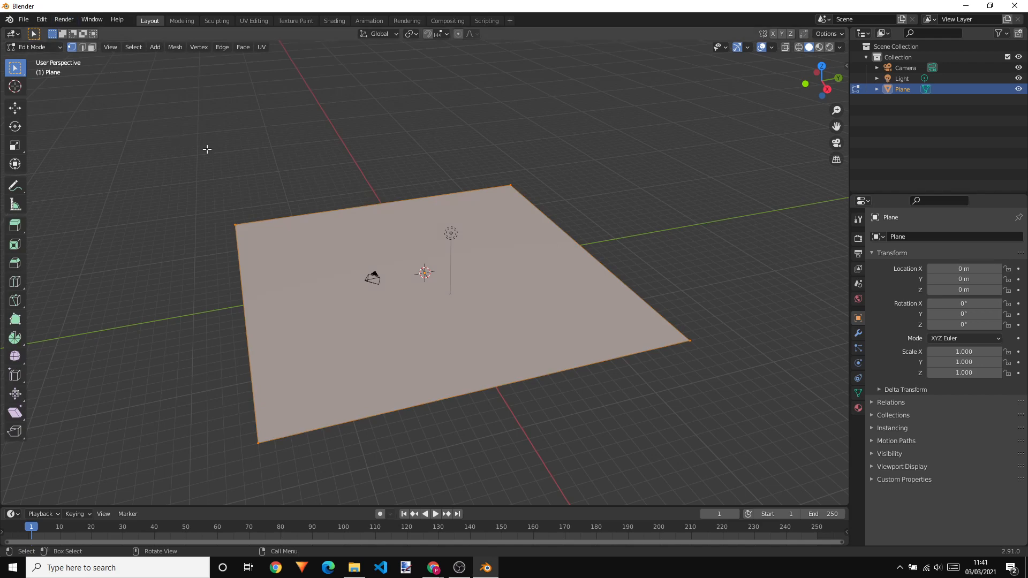
key(F3)
text(s)
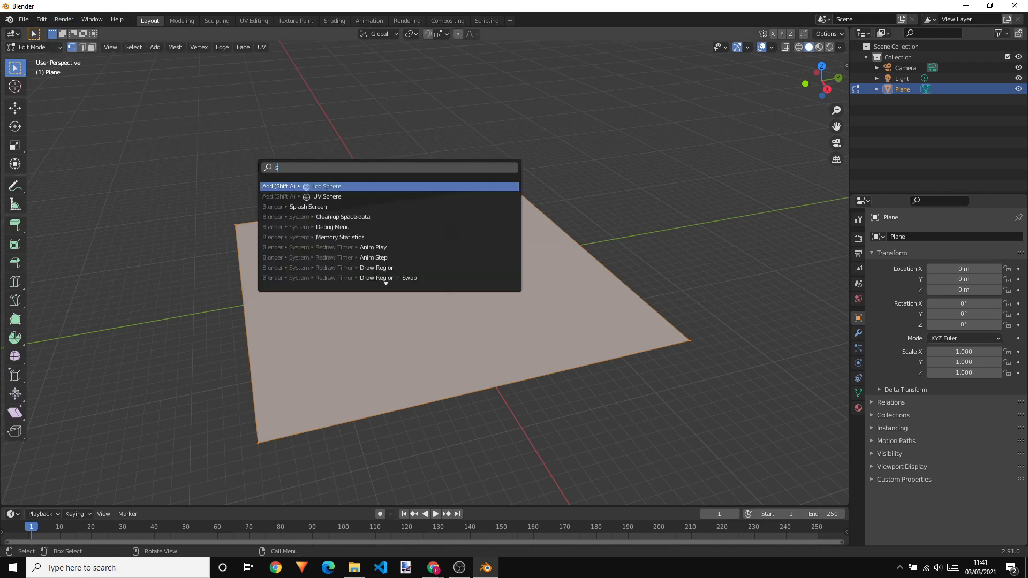
text(ubdivide)
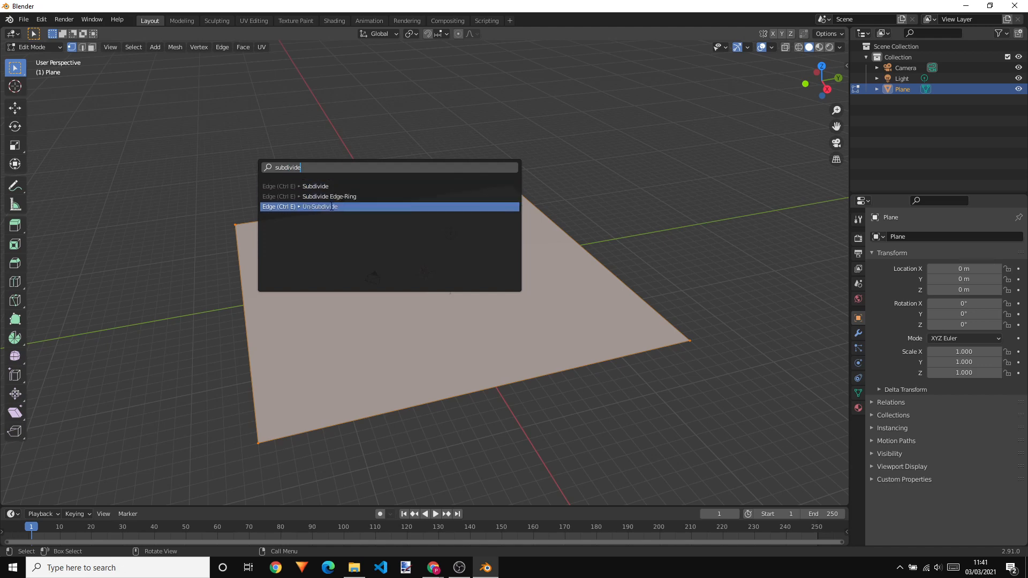
click(304, 187)
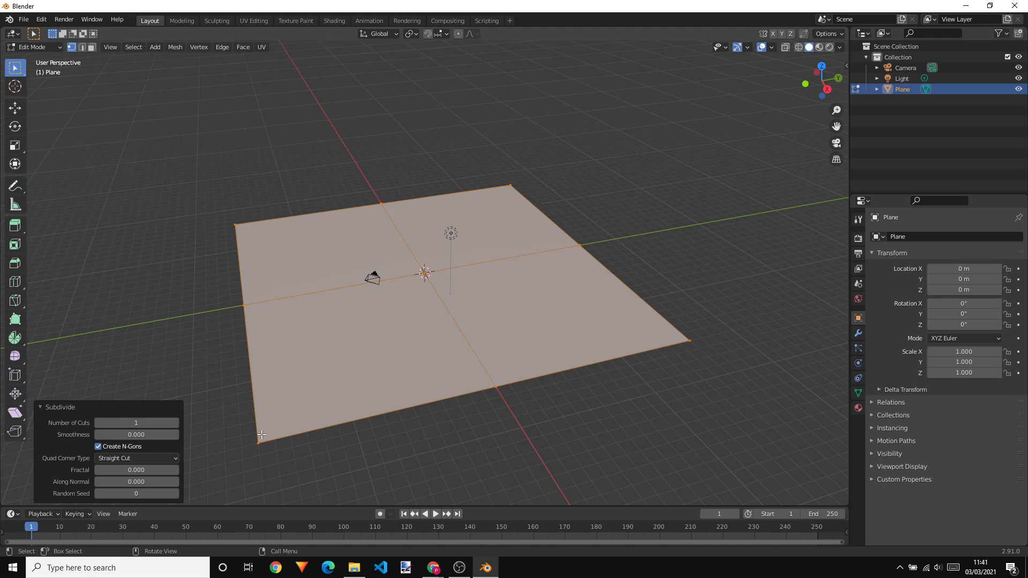
Set the subdivision's number of cuts to 31 and deselect the whole mesh
click(176, 422)
click(174, 423)
click(141, 422)
key(BackSpace)
text(31)
key(Return)
click(481, 442)
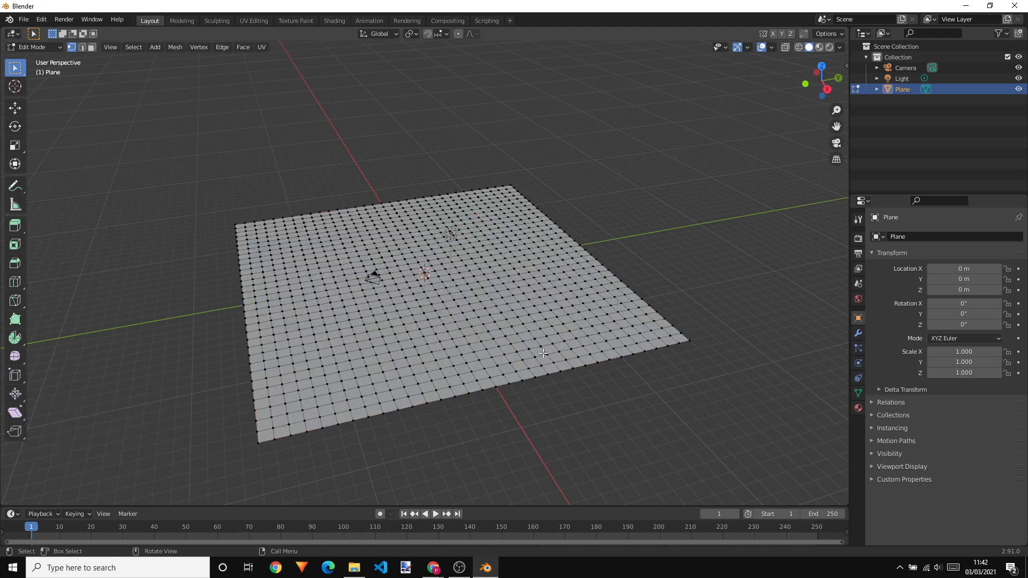
Activate the Move tool for editing the subdivided plane's vertices
mouse_move(567, 375)
middle_down()
mouse_move(572, 391)
mouse_move(590, 361)
mouse_move(585, 402)
mouse_move(596, 378)
mouse_move(579, 385)
middle_up()
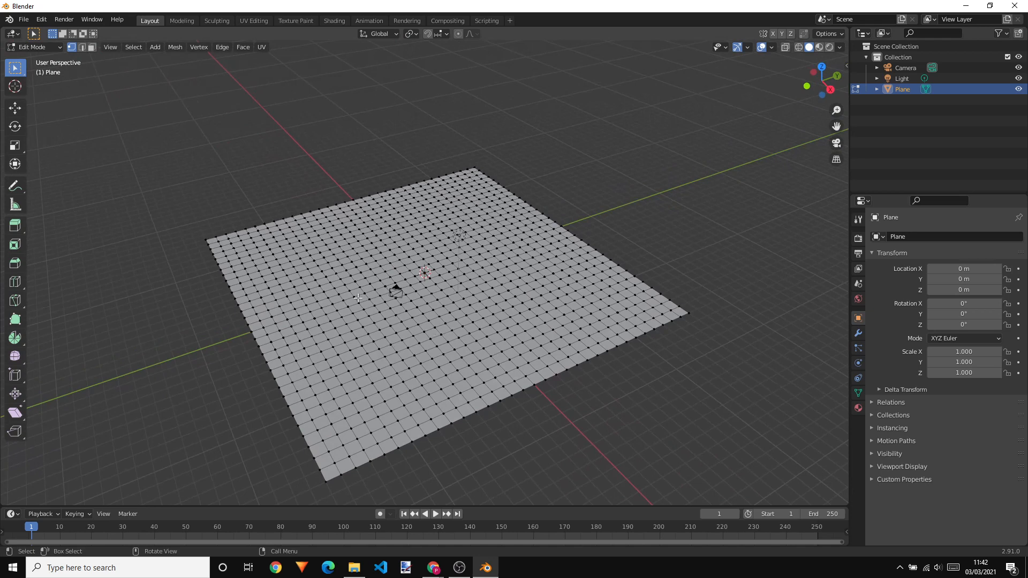
click(15, 108)
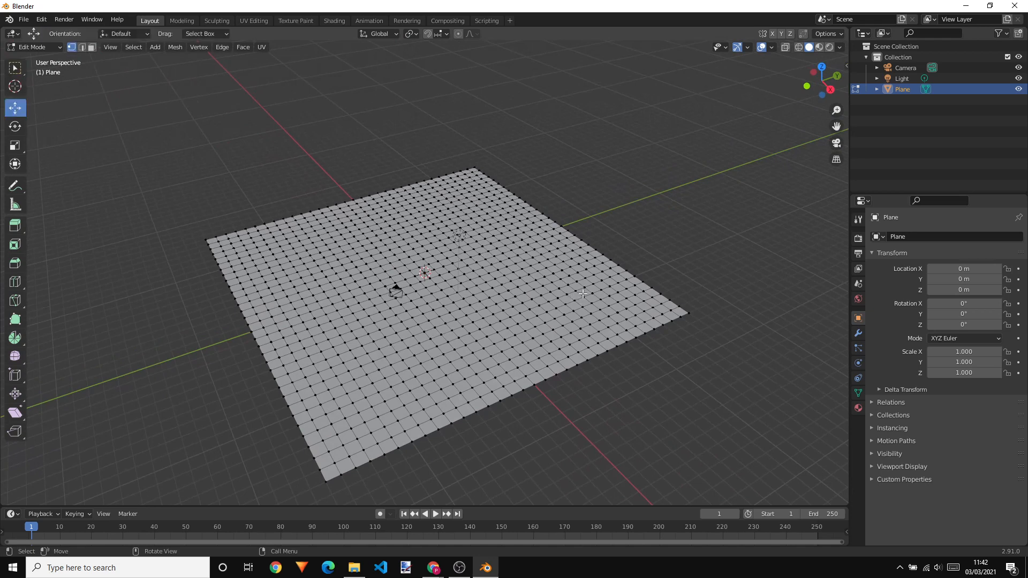
scroll(613, 300, up, 4)
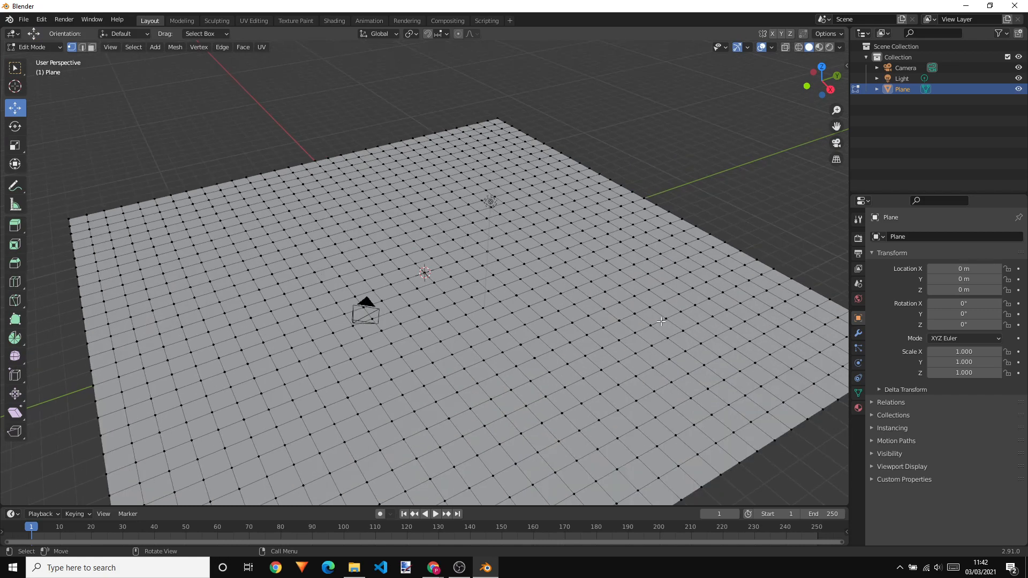
Raise a single vertex of the grid about 1.14 m along Z and try moving a nearby vertex too
click(649, 326)
middle_drag(648, 326, 645, 313)
drag(625, 309, 629, 288)
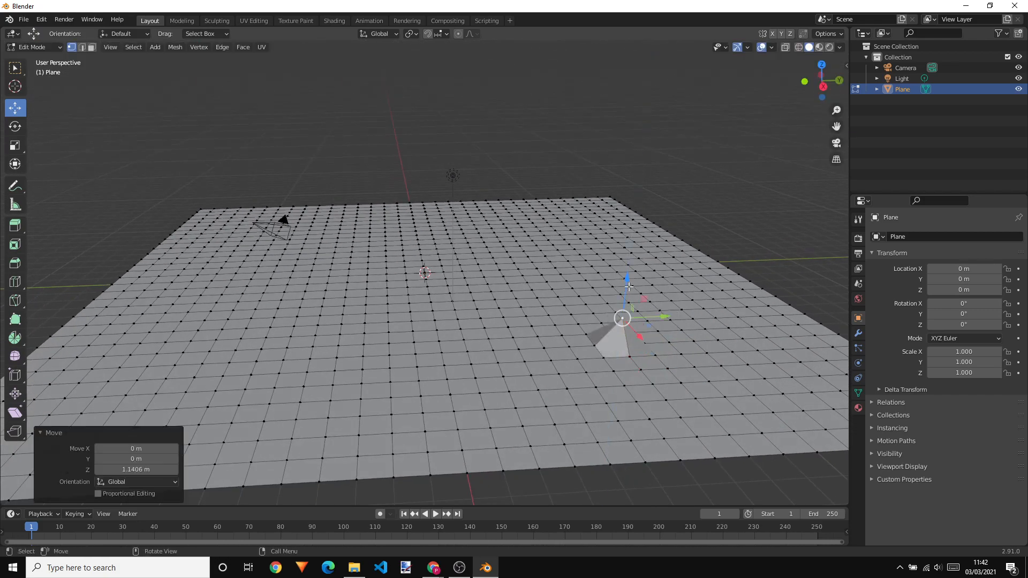
click(641, 366)
drag(648, 336, 664, 314)
click(679, 354)
click(656, 355)
middle_drag(722, 345, 701, 349)
Undo the trial vertex moves on the grid
key(ctrl+z)
key(ctrl+z)
key(ctrl+z)
key(ctrl+z)
key(ctrl+z)
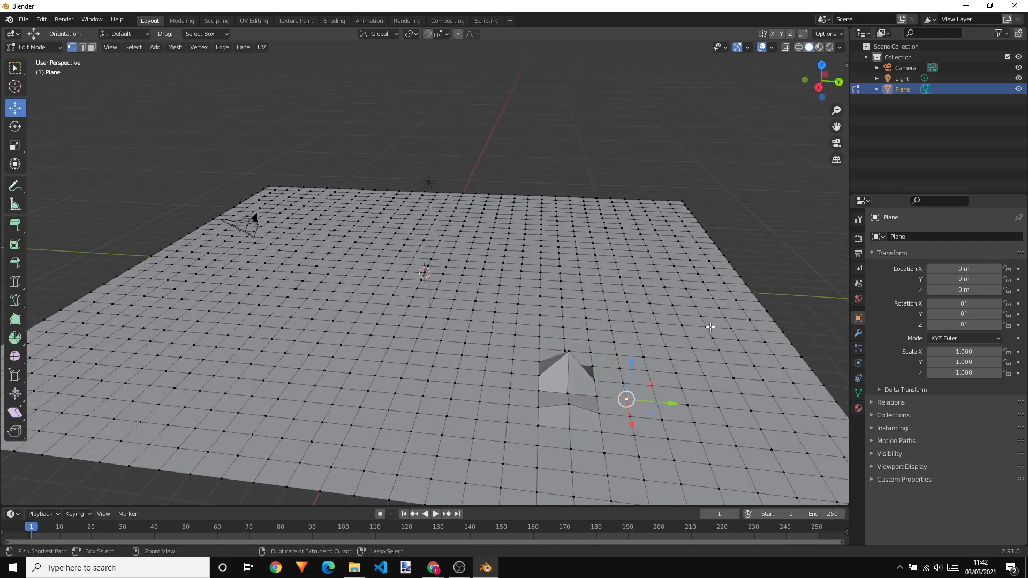
key(ctrl+z)
key(ctrl+z)
Enable proportional editing for moving vertices of the plane
middle_drag(696, 327, 590, 296)
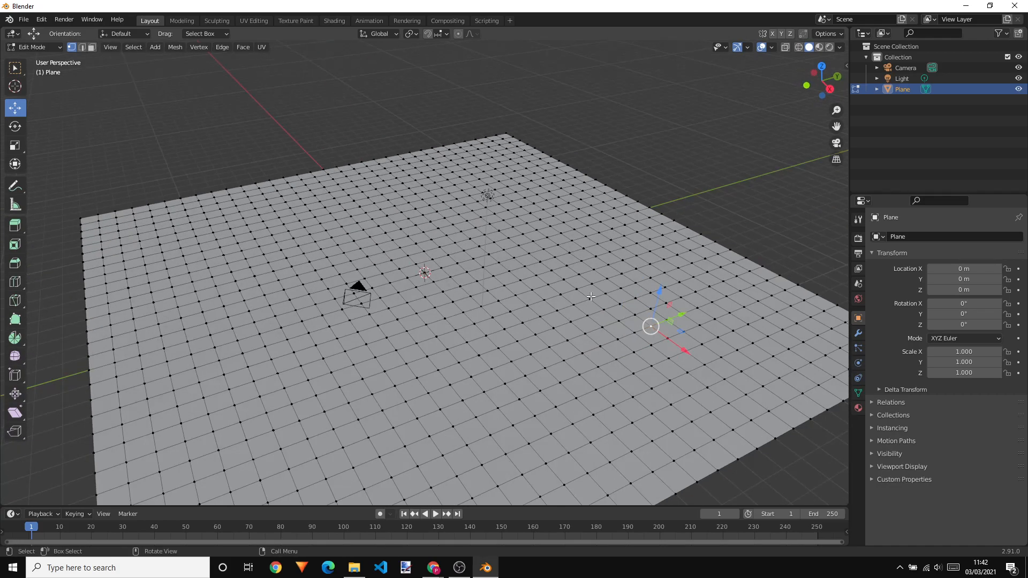
click(468, 34)
click(457, 34)
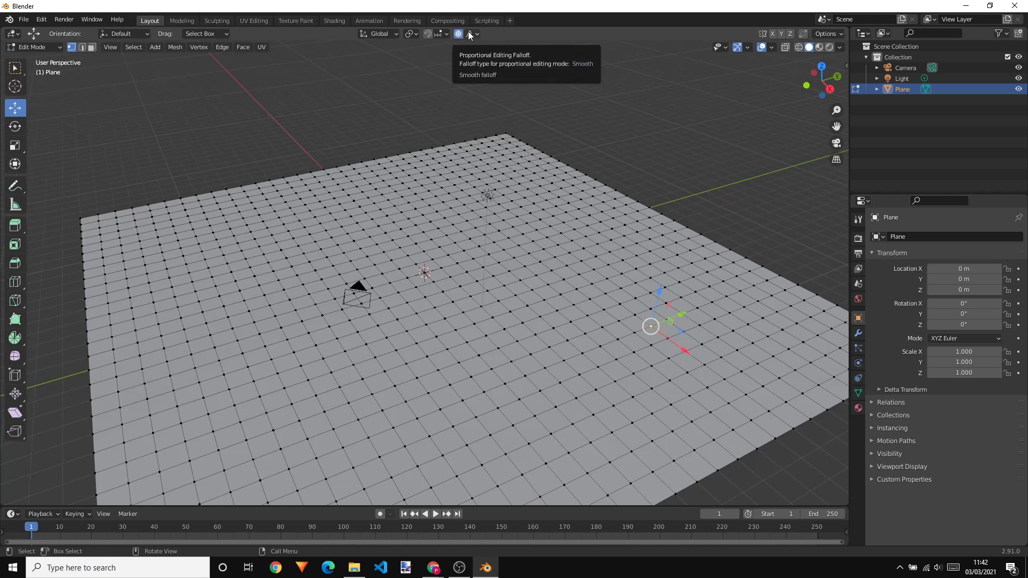
Try raising one vertex about 4.67 m along Z with Smooth falloff and a proportional size of 4.177
drag(660, 293, 691, 205)
key(ctrl+z)
scroll(662, 292, down, 13)
scroll(663, 291, down, 2)
middle_drag(692, 205, 730, 135)
click(475, 35)
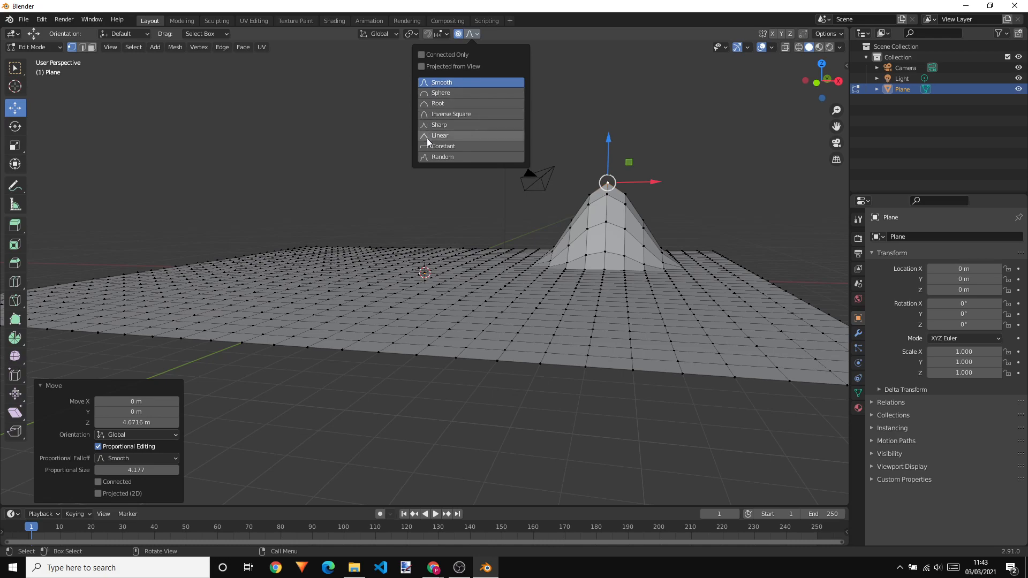
key(ctrl+z)
Raise two neighbouring hills near one edge of the plane with Smooth proportional editing, the second about 1.6 m along Z
middle_drag(718, 174, 662, 273)
drag(662, 274, 716, 221)
click(706, 274)
click(740, 322)
drag(745, 294, 735, 272)
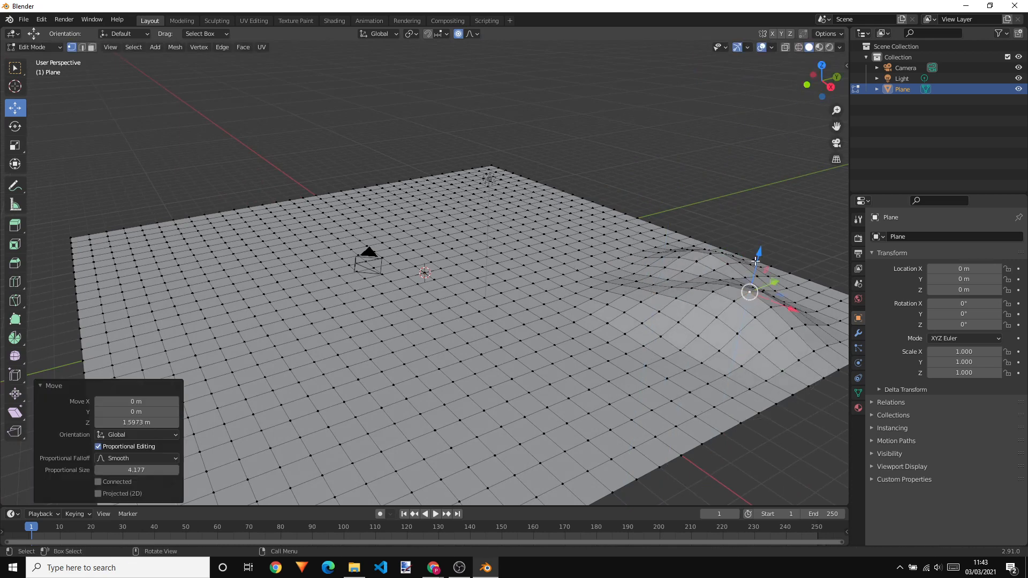
Raise broad hills near the plane's far corner with a wider proportional influence, the last about 0.41 m at size 10.835
click(500, 198)
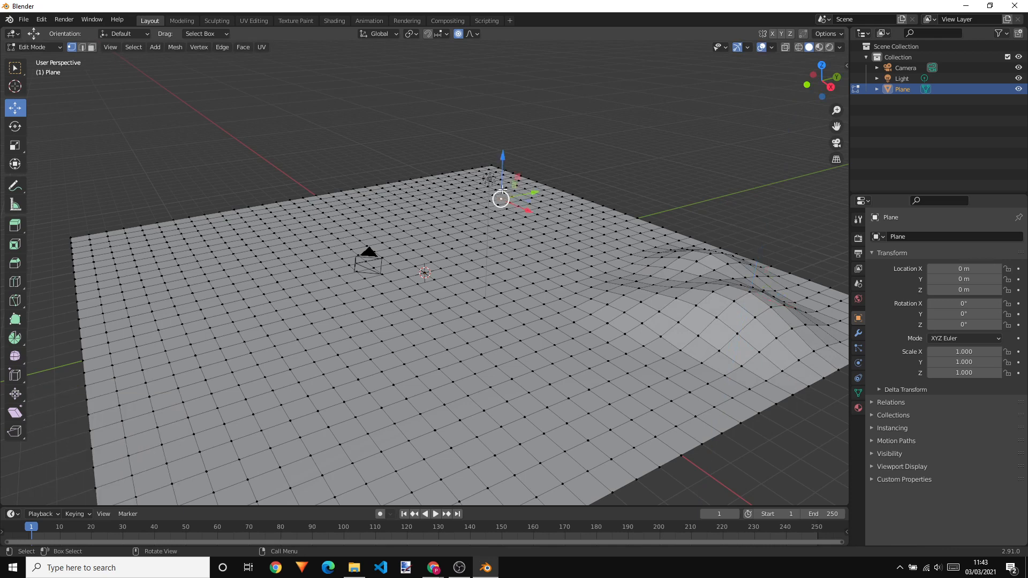
drag(503, 171, 507, 140)
scroll(504, 163, down, 13)
click(555, 236)
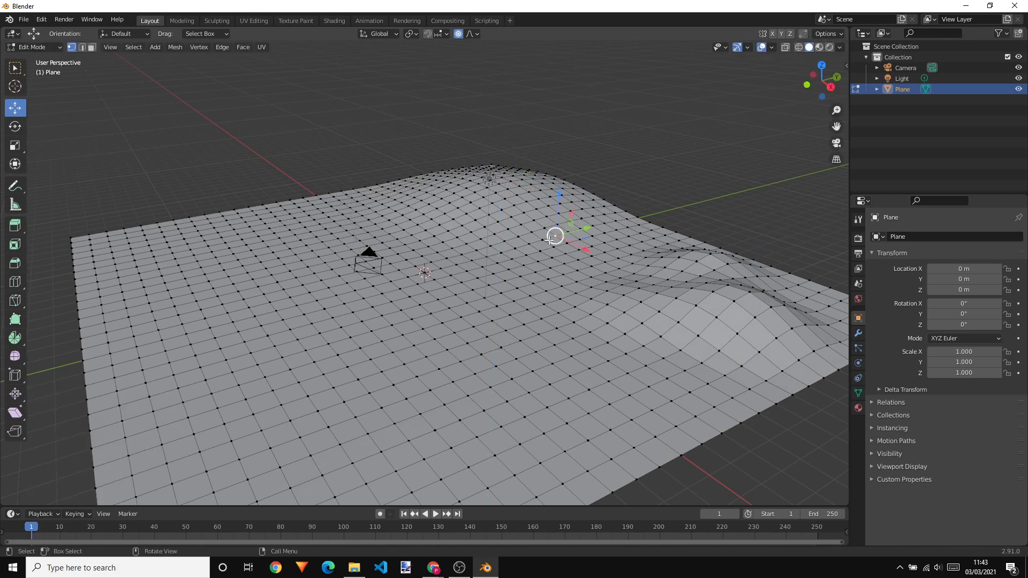
drag(559, 208, 559, 200)
middle_drag(641, 212, 614, 250)
middle_drag(563, 228, 529, 109)
Set the proportional falloff to Random and raise a vertex between the hills into a jagged peak
click(475, 35)
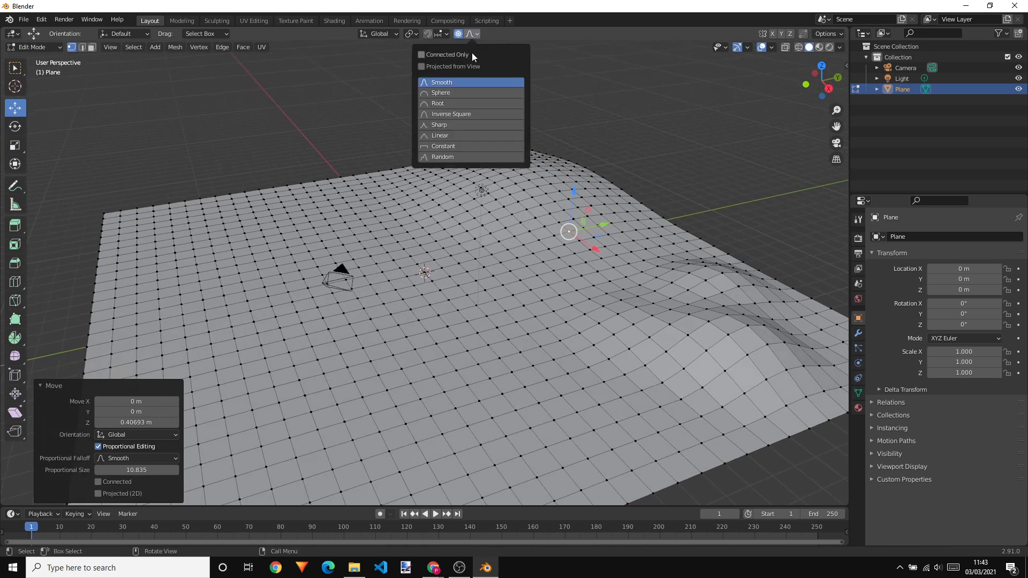
click(442, 157)
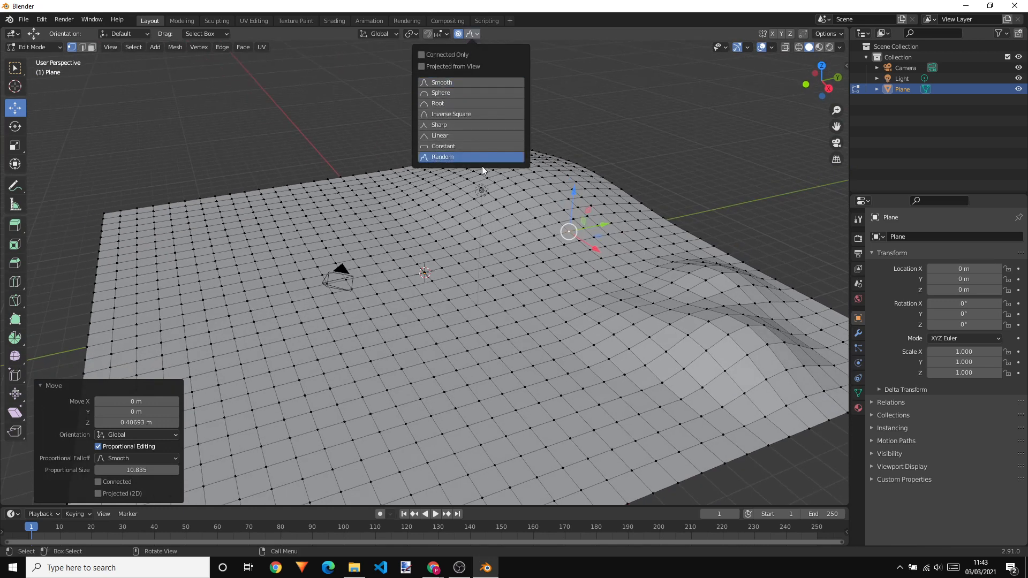
click(549, 249)
drag(551, 218, 575, 194)
scroll(556, 204, up, 7)
scroll(562, 174, down, 1)
scroll(565, 178, up, 2)
Raise a vertex on the gentle slope beside the jagged peak about 0.51 m along Z with Random falloff at size 6.728
middle_drag(575, 193, 330, 370)
click(305, 368)
key(g)
key(z)
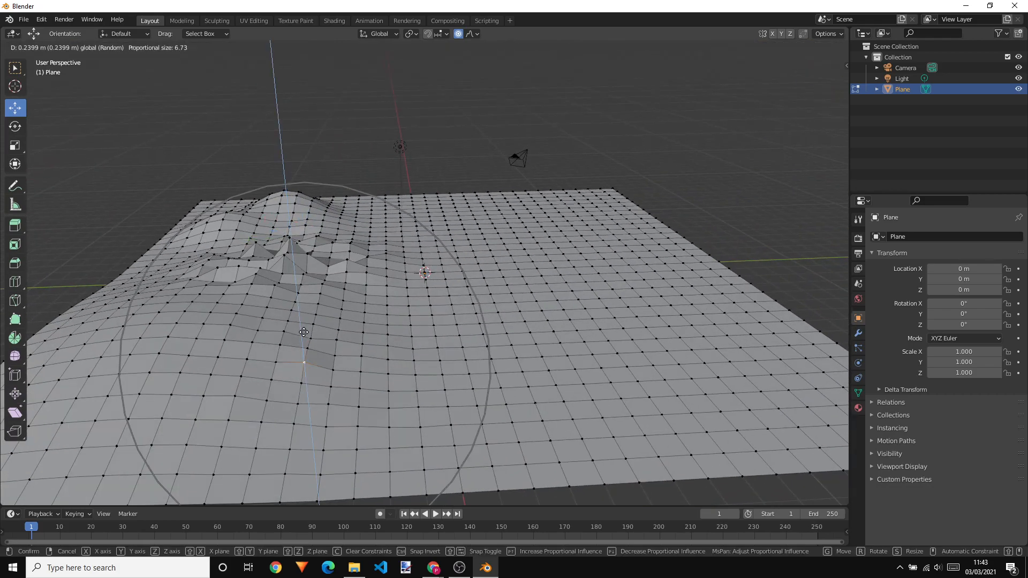
click(307, 325)
Move a vertex on the flat side of the plane about 0.34 m in Z and 0.1 m in Y with Random falloff
middle_drag(307, 325, 370, 319)
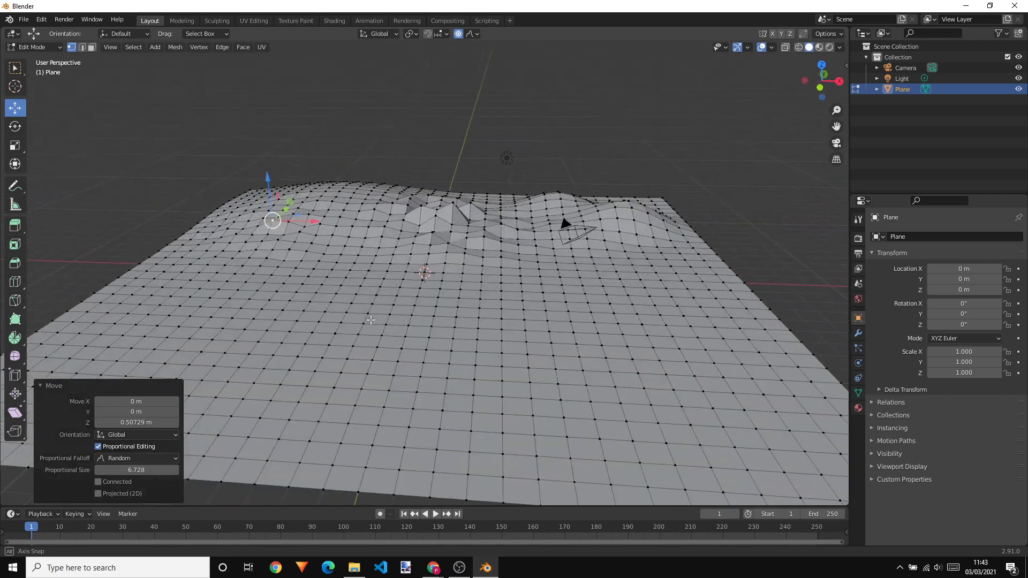
click(614, 386)
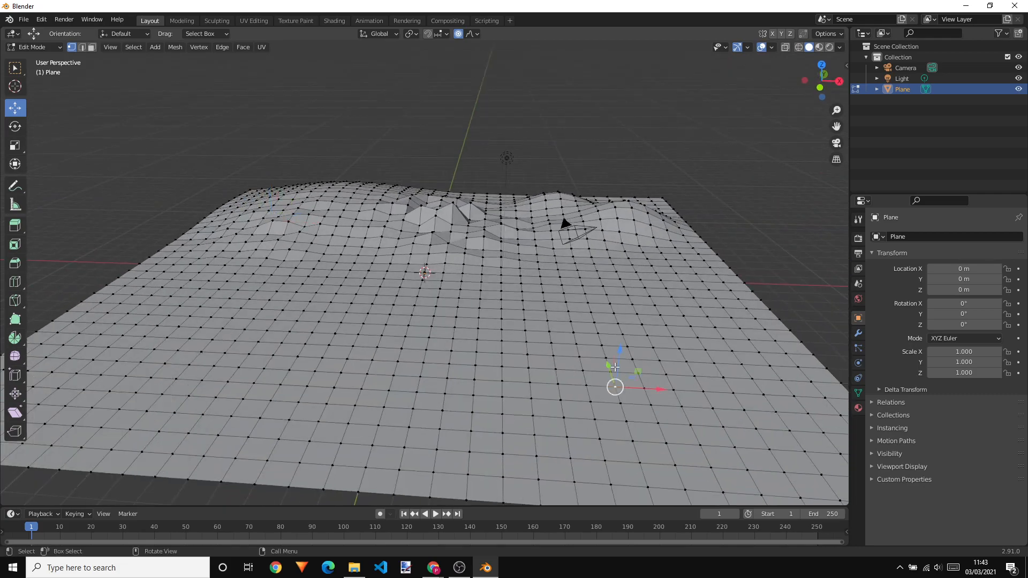
key(g)
click(615, 369)
middle_drag(615, 370, 599, 290)
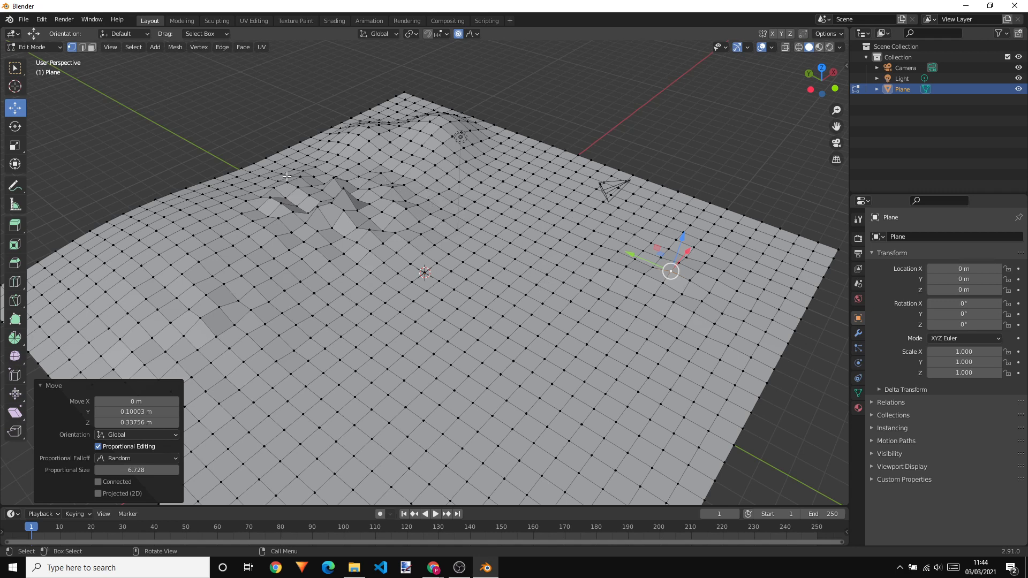
Switch to the Sculpting workspace and raise a mound near the flat side's edge with the 50 px Draw brush
click(213, 21)
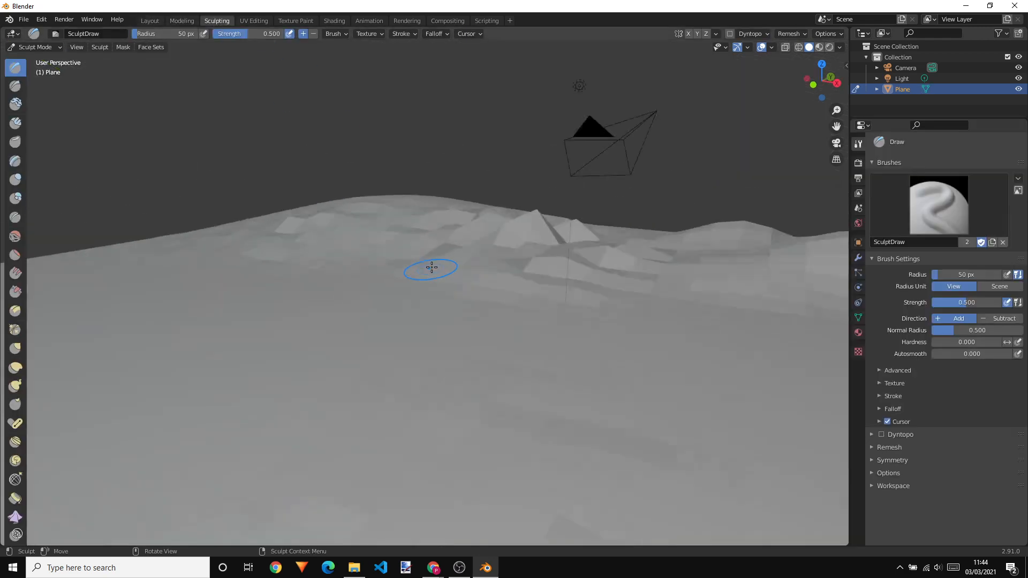
scroll(431, 267, down, 6)
mouse_move(577, 272)
middle_down()
mouse_move(557, 314)
mouse_move(323, 298)
mouse_move(257, 328)
mouse_move(233, 316)
middle_up()
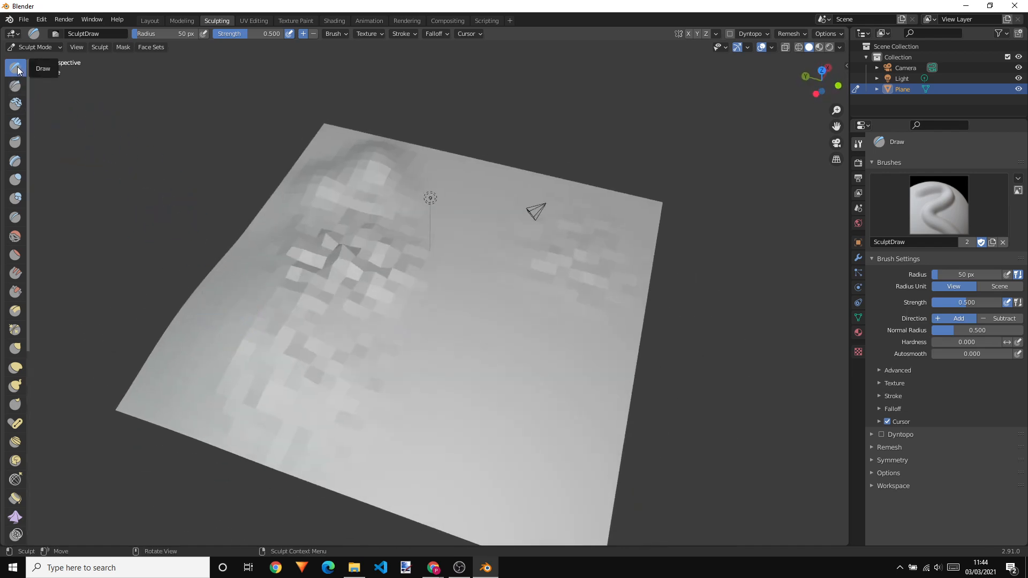
mouse_move(546, 426)
mouse_down()
mouse_move(535, 438)
mouse_move(541, 450)
mouse_move(575, 397)
mouse_move(562, 394)
mouse_up()
Set the Draw brush radius to 78 px and build up larger hills around the terrain's edges
mouse_move(563, 394)
middle_down()
mouse_move(468, 348)
mouse_move(392, 360)
middle_up()
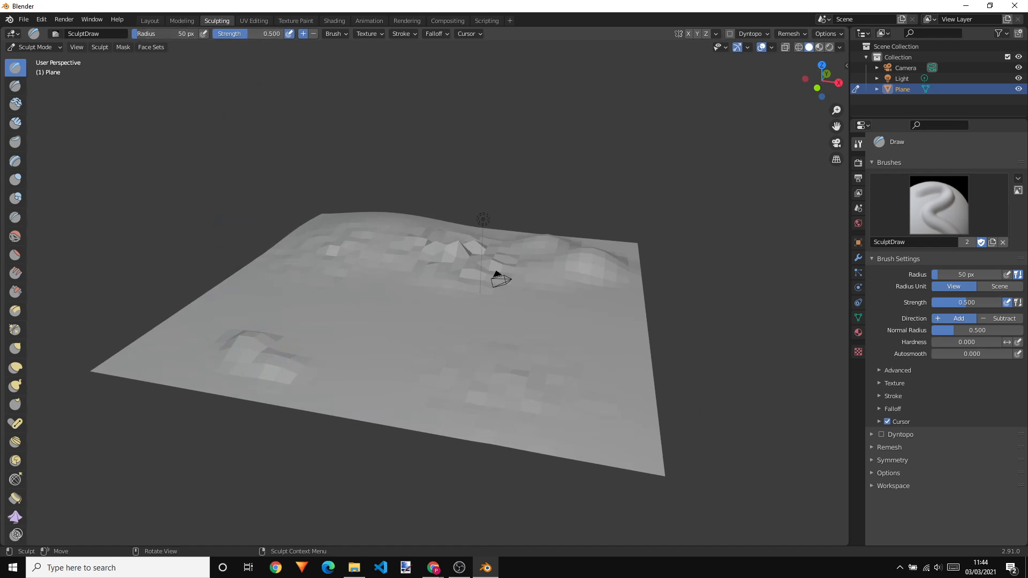
drag(147, 33, 152, 34)
mouse_move(254, 343)
mouse_down()
mouse_move(246, 348)
mouse_move(310, 348)
mouse_move(390, 418)
mouse_move(566, 447)
mouse_up()
mouse_move(566, 447)
middle_down()
mouse_move(523, 399)
mouse_move(489, 409)
mouse_move(455, 289)
middle_up()
mouse_move(455, 289)
mouse_down()
mouse_move(401, 201)
mouse_move(396, 241)
mouse_up()
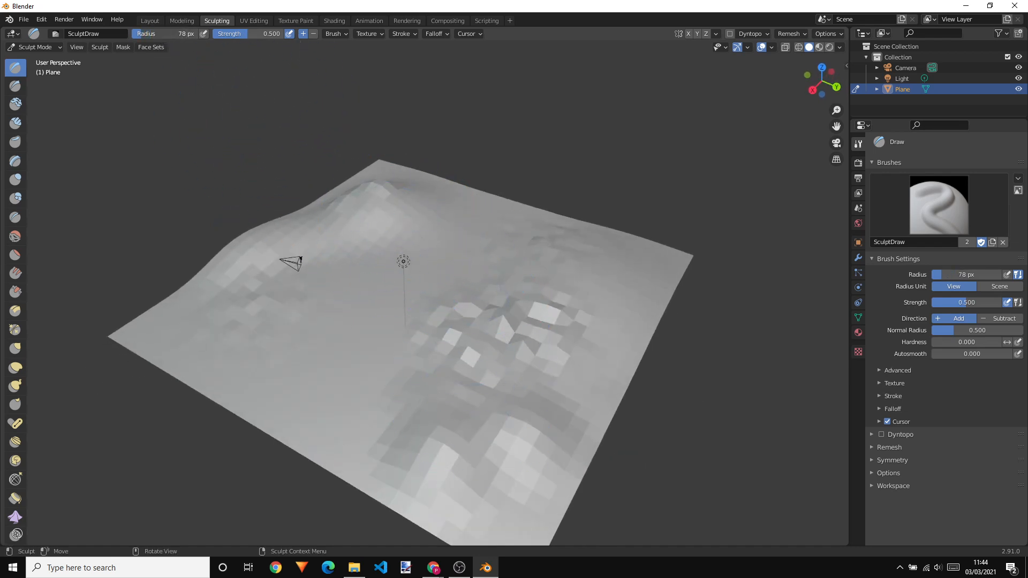
drag(206, 320, 231, 367)
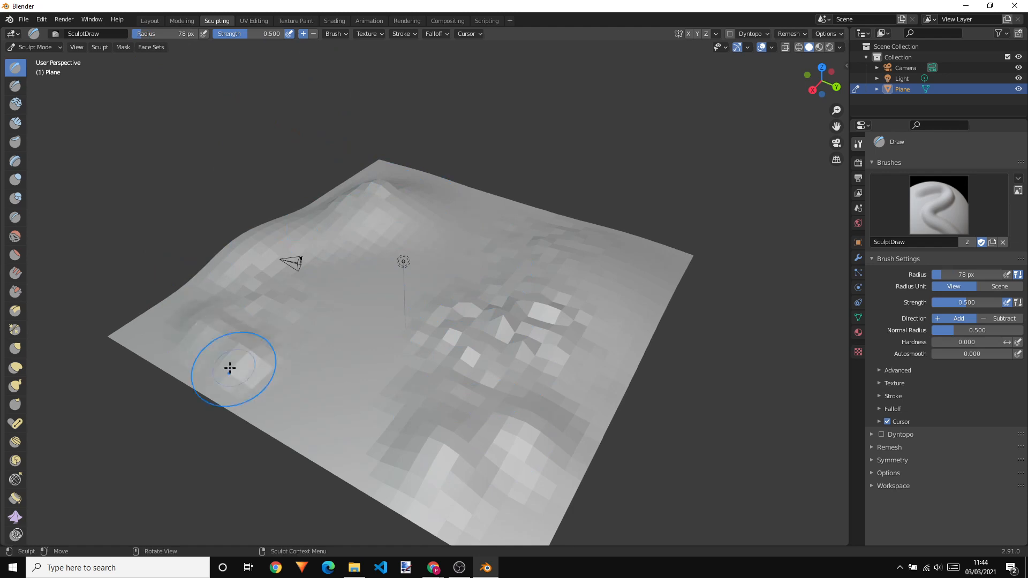
Set the Draw brush to Subtract and carve a winding river channel across the terrain between the hills
middle_drag(298, 303, 332, 258)
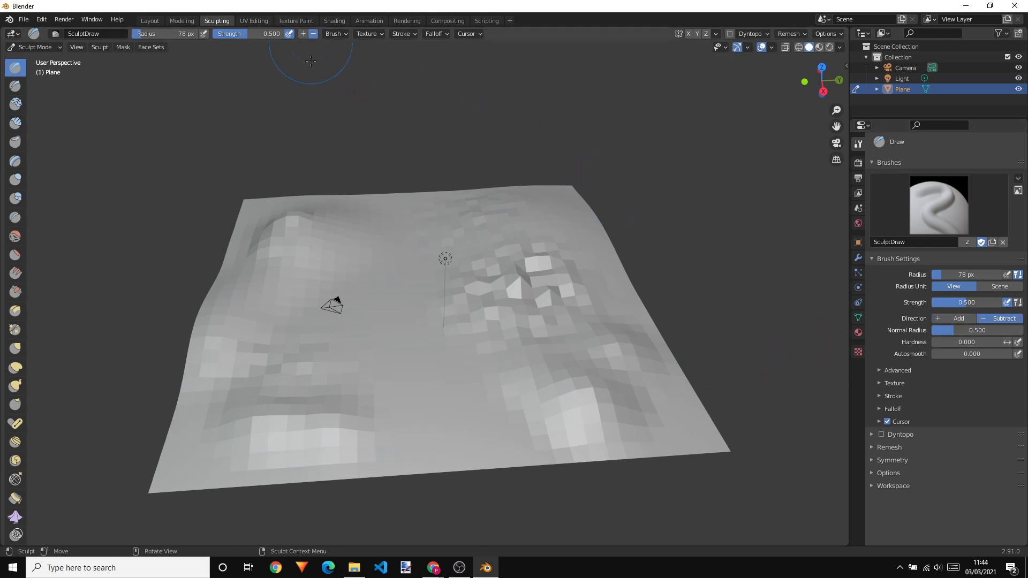
drag(427, 464, 355, 372)
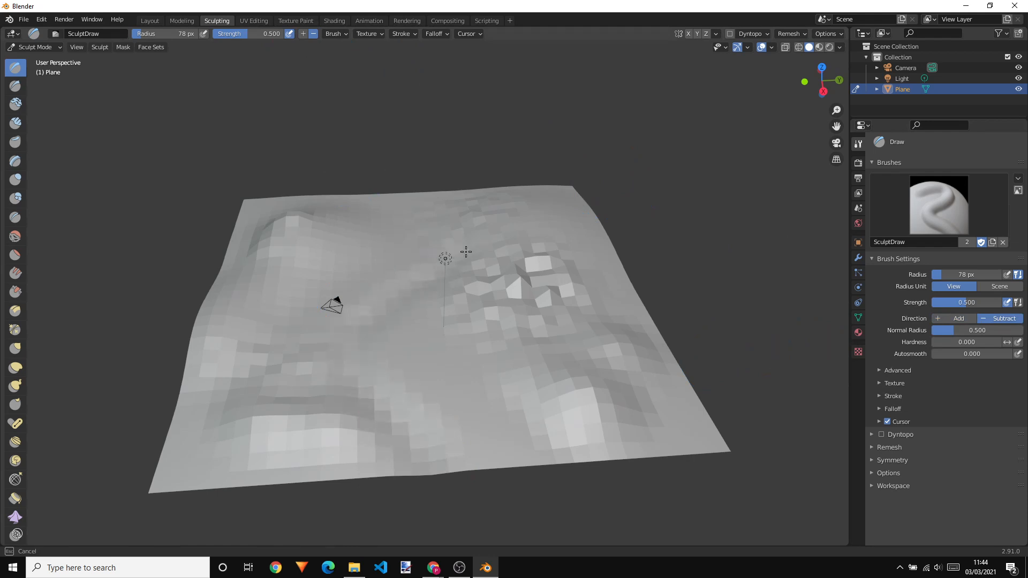
middle_drag(565, 208, 585, 420)
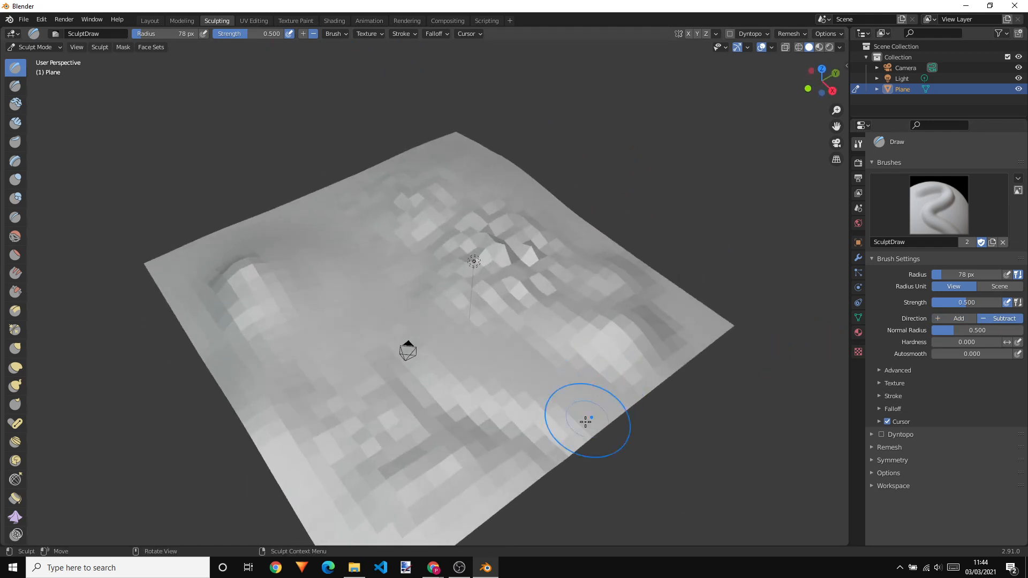
mouse_move(537, 424)
mouse_down()
mouse_move(427, 390)
mouse_move(406, 321)
mouse_up()
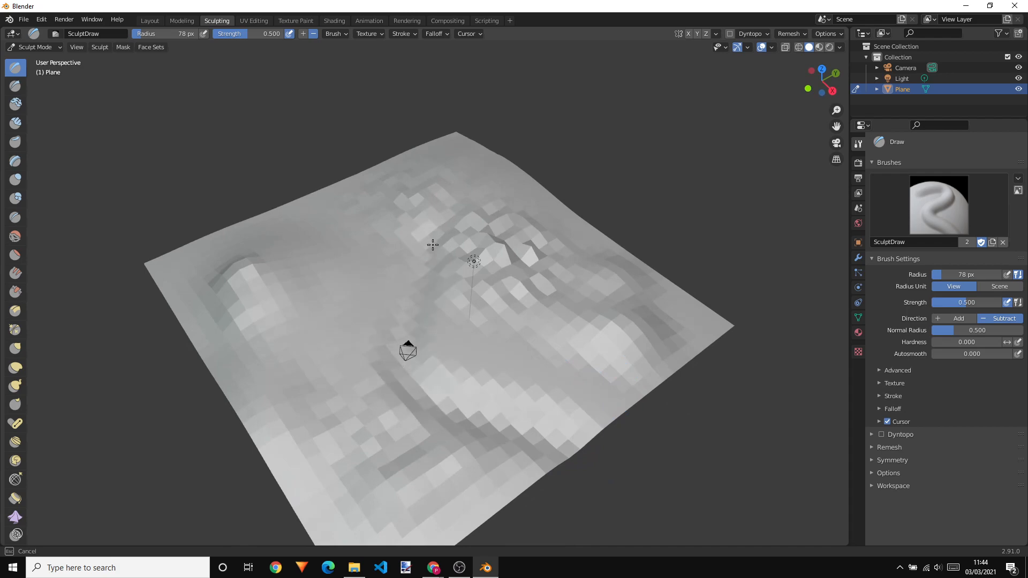
mouse_move(493, 164)
middle_down()
mouse_move(532, 268)
mouse_move(427, 252)
mouse_move(360, 259)
mouse_move(549, 300)
mouse_move(599, 292)
middle_up()
mouse_move(568, 408)
mouse_down()
mouse_move(496, 449)
mouse_move(380, 390)
mouse_move(409, 288)
mouse_up()
drag(514, 211, 537, 191)
mouse_move(544, 268)
middle_down()
mouse_move(651, 242)
mouse_move(605, 260)
middle_up()
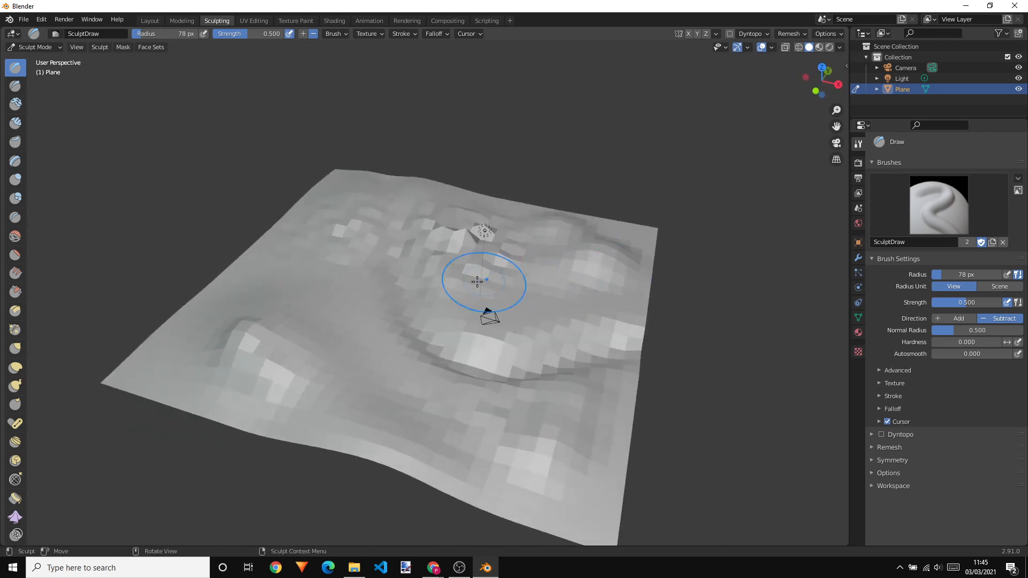
Soften the jagged peaks with the Smooth brush at strength 0.700 and level bumps with the Flatten brush at 0.500
click(14, 236)
mouse_move(294, 298)
middle_down()
mouse_move(427, 301)
mouse_move(401, 308)
middle_up()
mouse_move(401, 308)
mouse_down()
mouse_move(362, 245)
mouse_move(394, 247)
mouse_up()
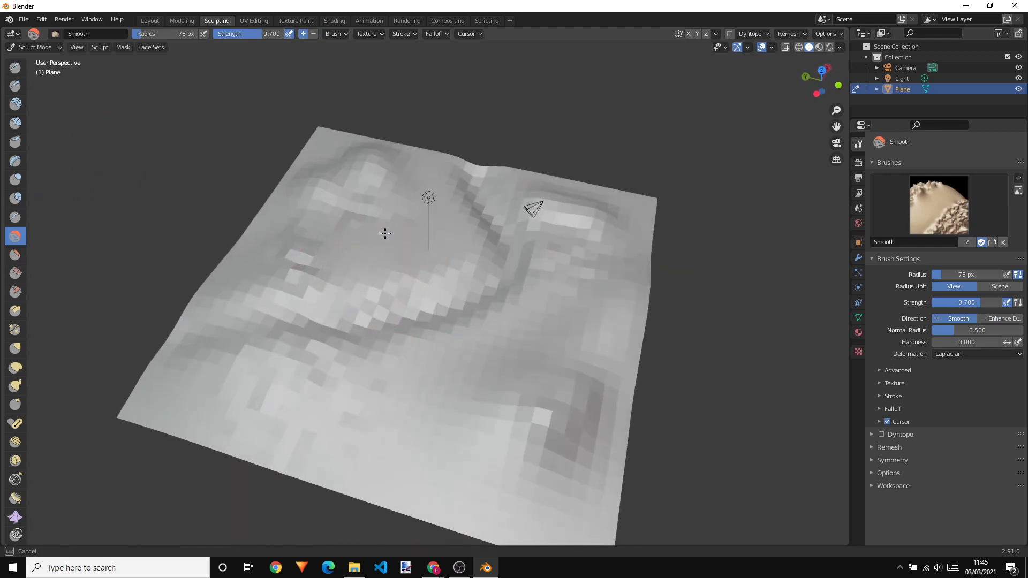
middle_drag(466, 265, 412, 209)
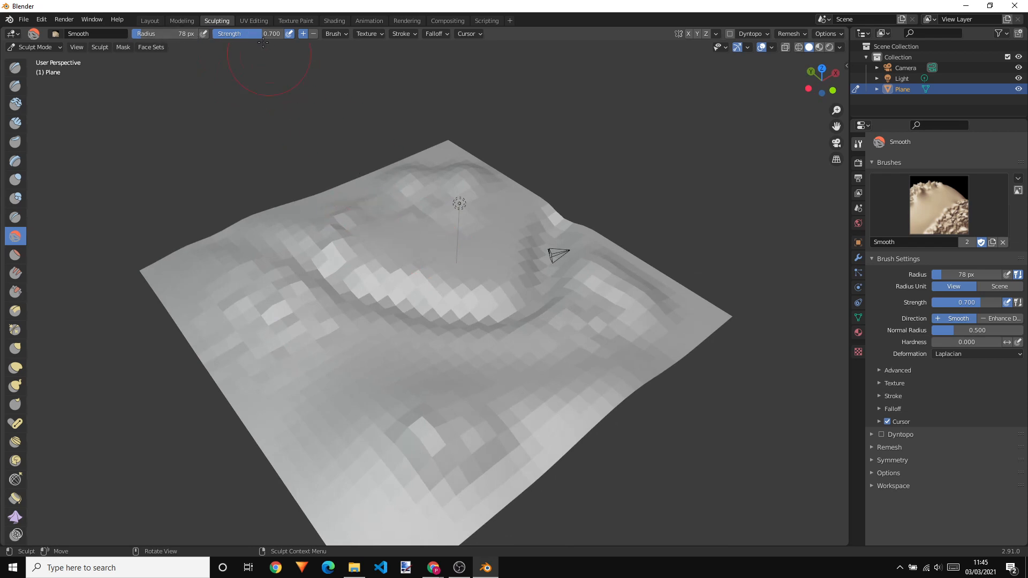
click(14, 256)
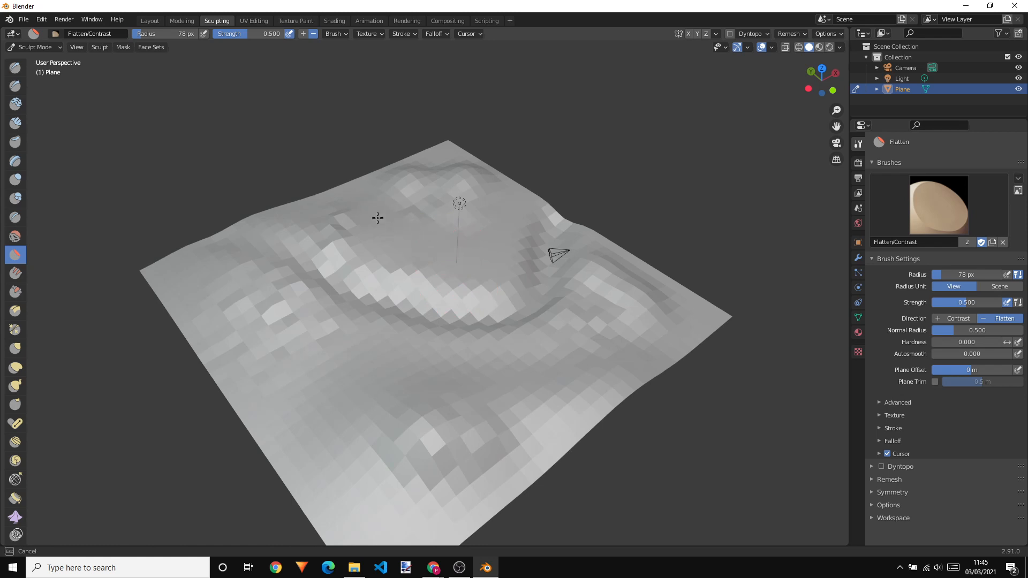
mouse_move(392, 213)
middle_down()
mouse_move(228, 233)
mouse_move(475, 230)
mouse_move(461, 236)
mouse_move(246, 139)
middle_up()
Return to the Layout workspace, examine the terrain's mesh in Edit Mode and go back to Object Mode
click(150, 21)
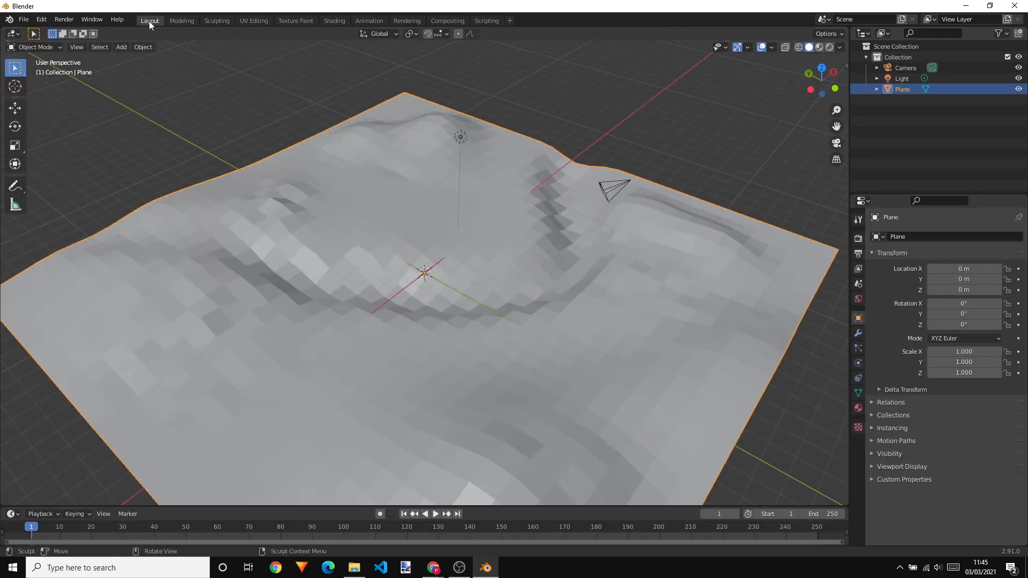
key(Tab)
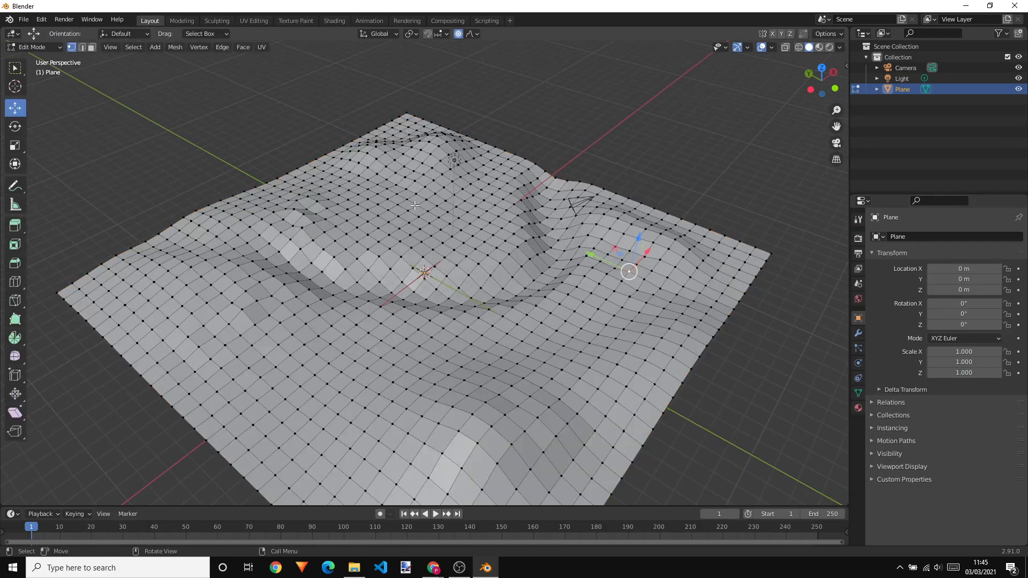
middle_drag(606, 216, 489, 198)
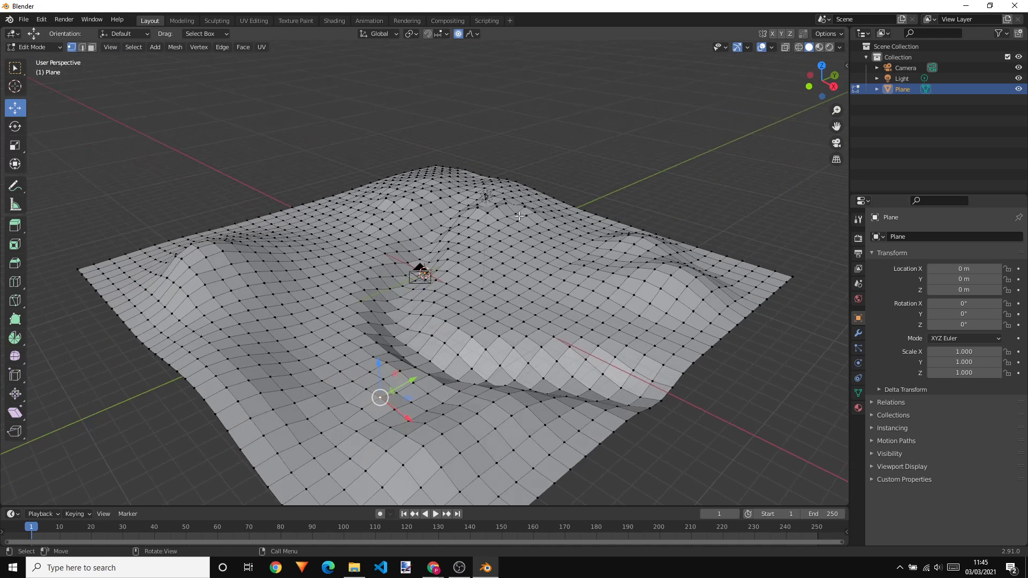
scroll(550, 261, down, 2)
scroll(550, 261, up, 1)
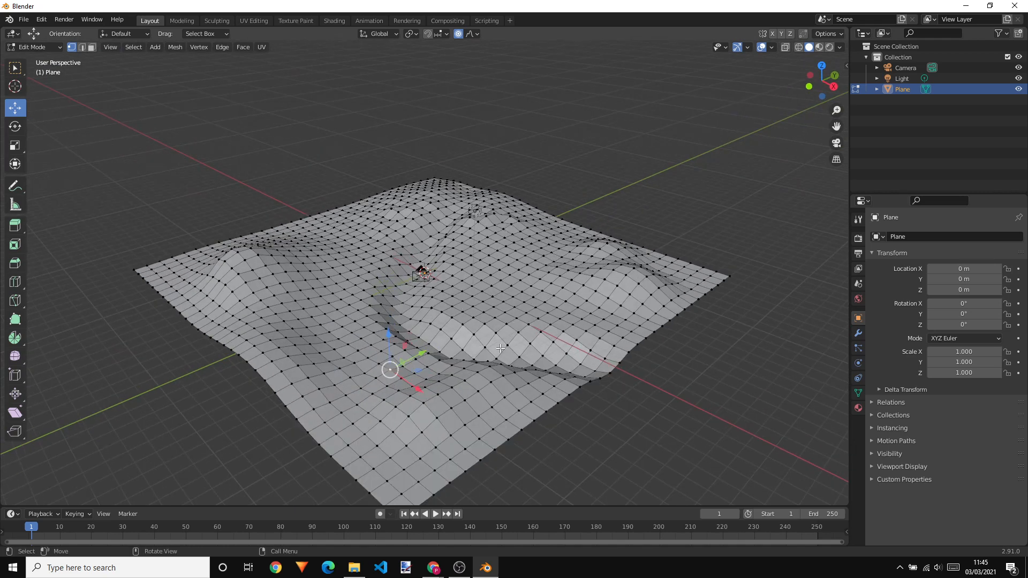
key(Tab)
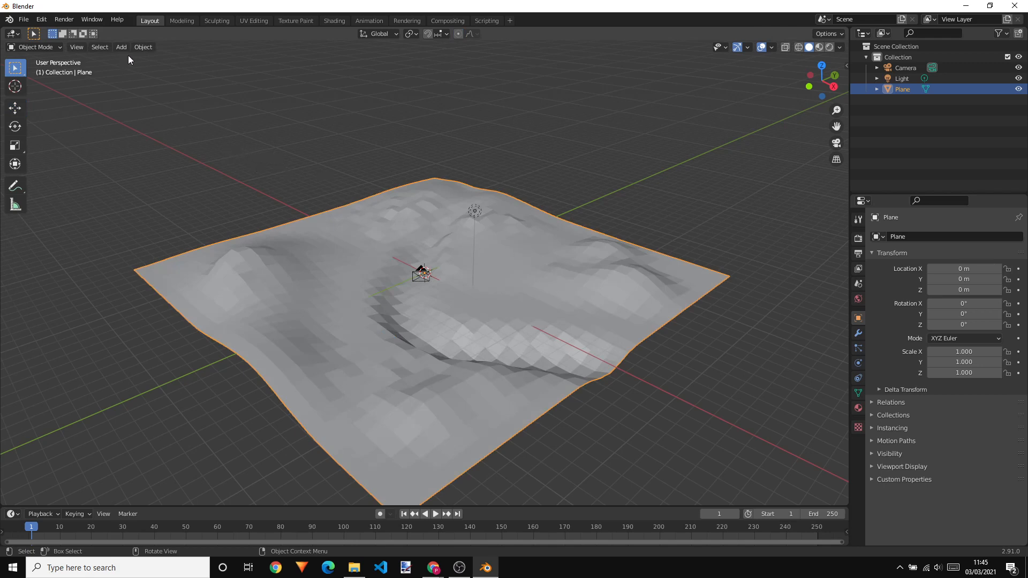
Add a second 32 m plane at the origin as the water surface and display the viewport in Rendered shading
middle_drag(381, 186, 413, 184)
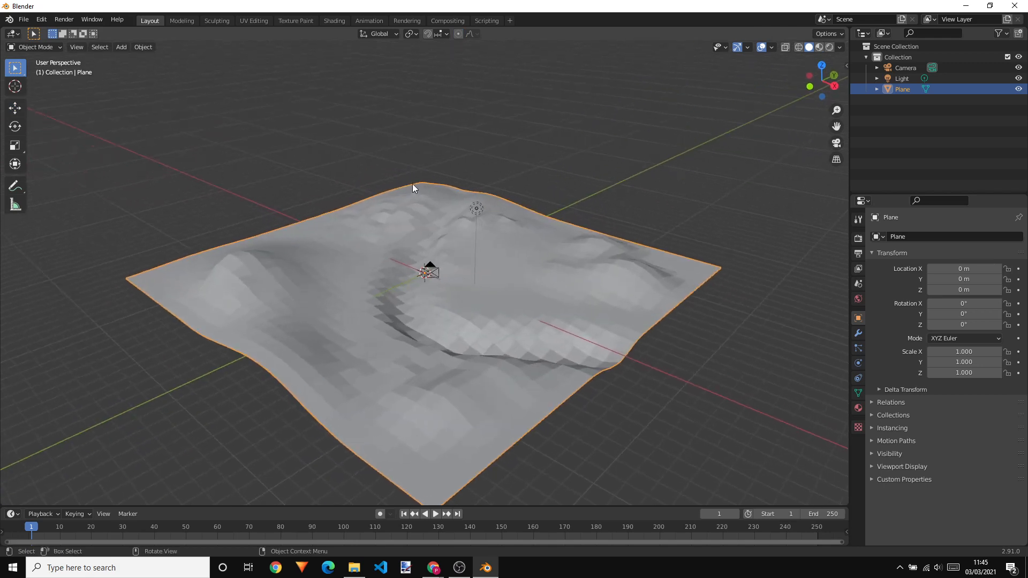
click(124, 49)
mouse_move(127, 60)
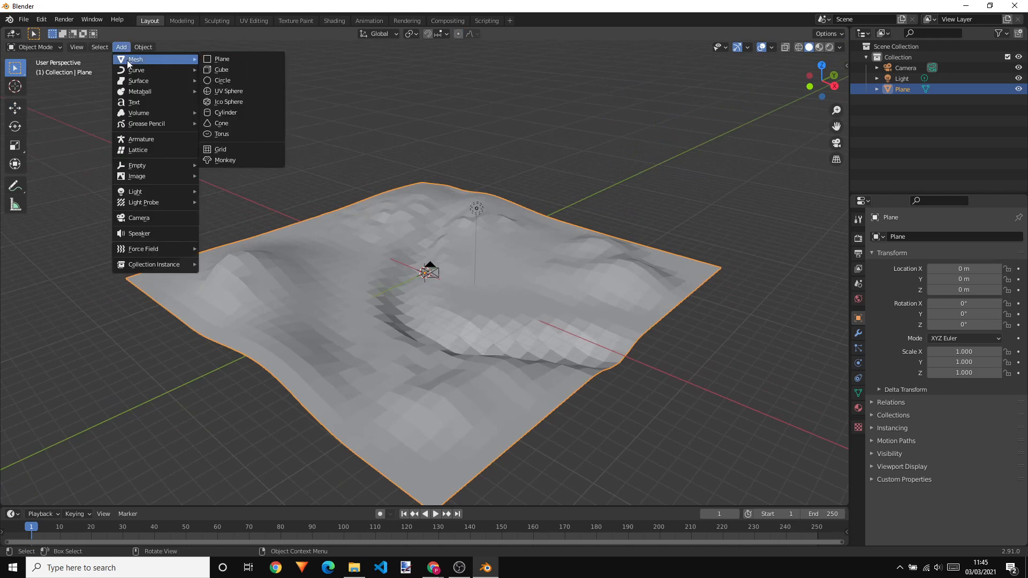
click(226, 61)
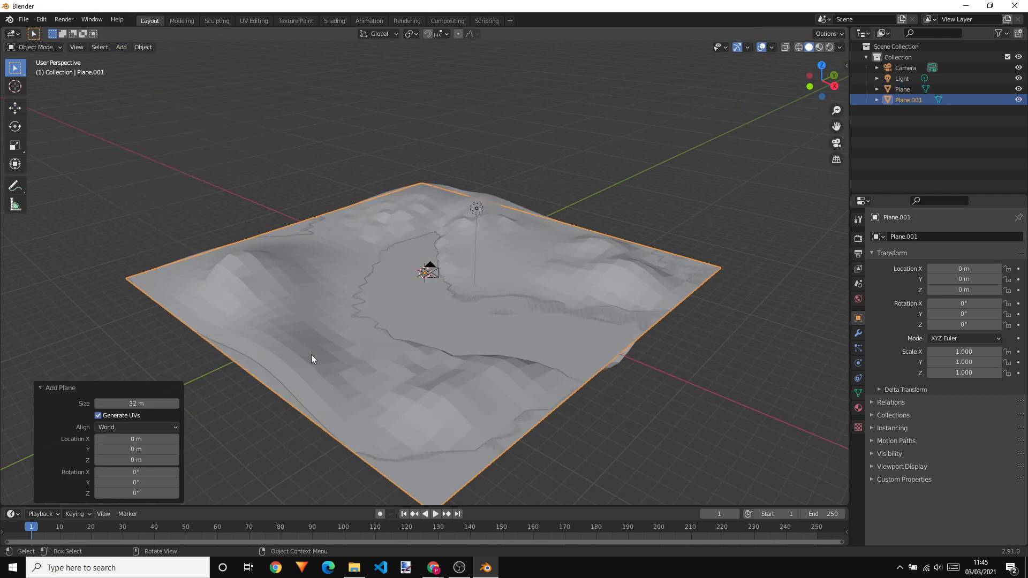
click(828, 48)
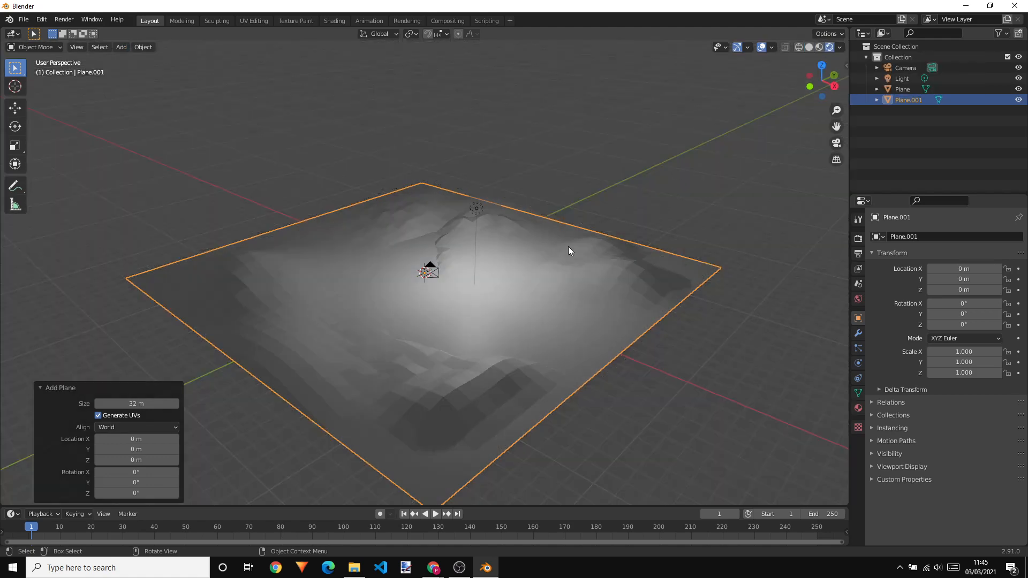
middle_drag(569, 250, 588, 314)
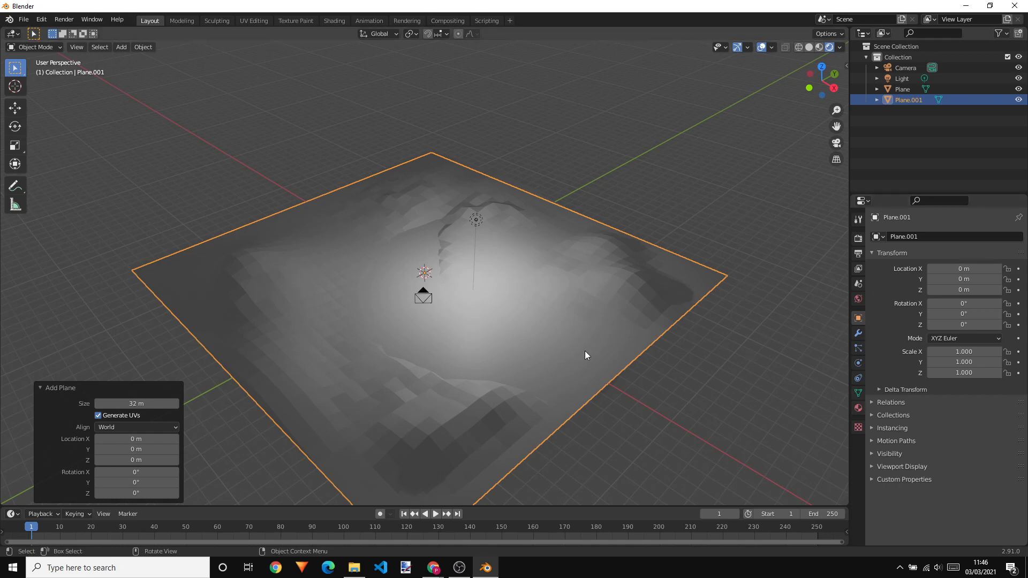
Give the water plane a new material with a light blue base color
click(858, 409)
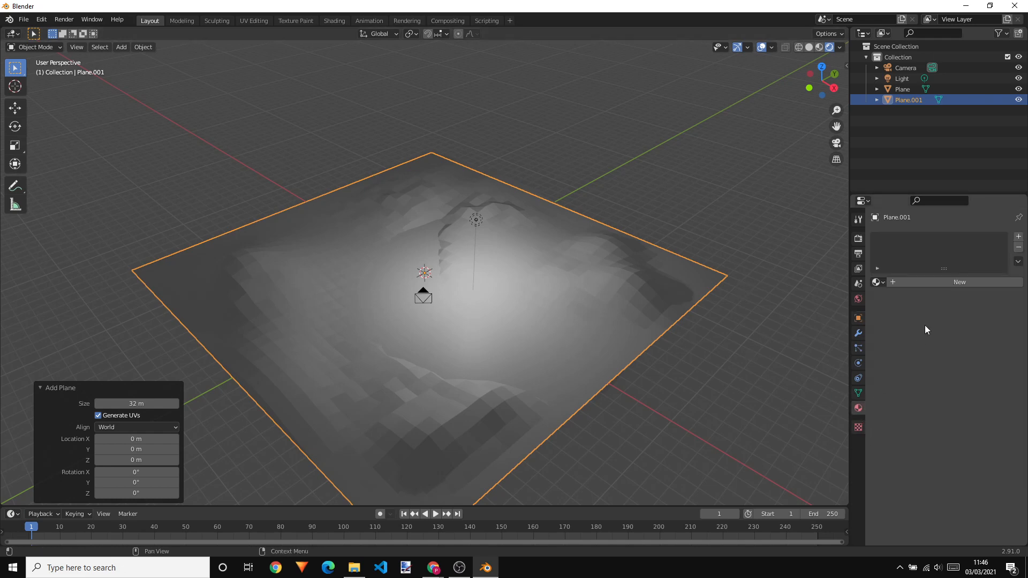
click(909, 282)
click(953, 395)
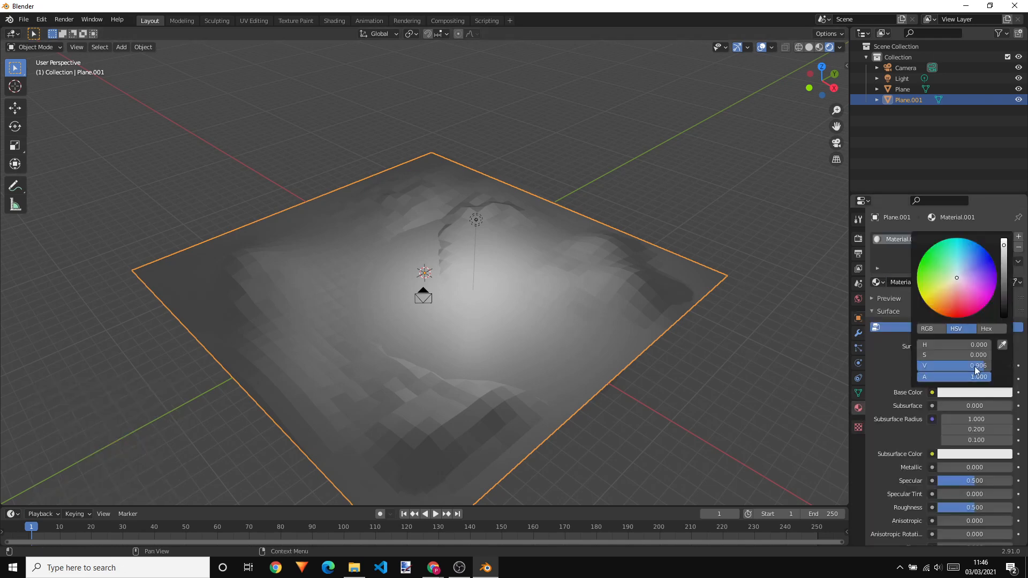
drag(977, 266, 969, 265)
middle_drag(824, 315, 638, 298)
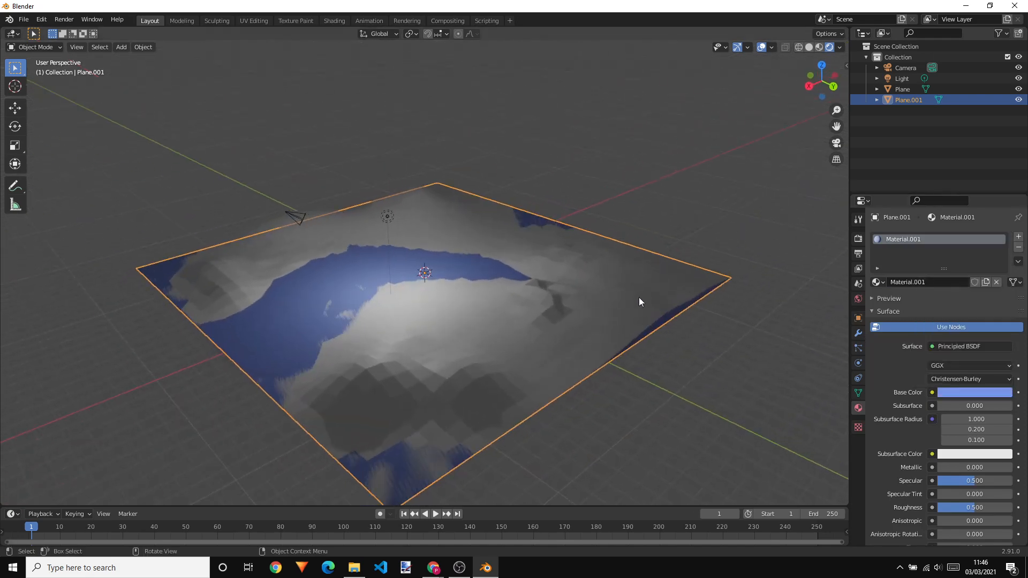
Lower the water plane about 0.46 m along Z, then raise it about 0.1 m so water fills only the river channel
click(15, 108)
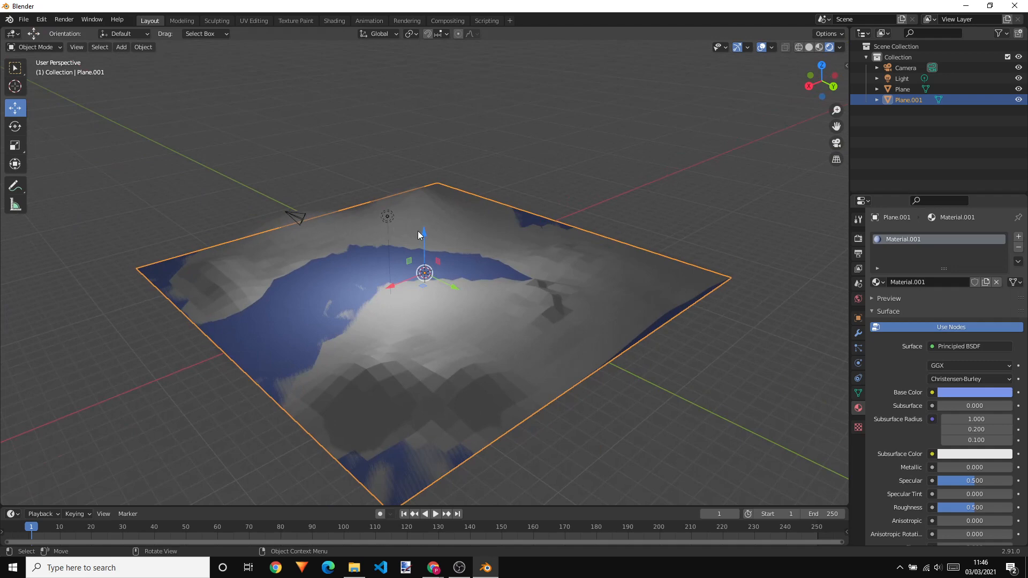
mouse_move(424, 230)
mouse_down()
mouse_move(423, 280)
mouse_move(429, 93)
mouse_move(431, 238)
mouse_up()
mouse_move(368, 258)
middle_down()
mouse_move(482, 255)
mouse_move(511, 288)
mouse_move(593, 287)
mouse_move(376, 269)
middle_up()
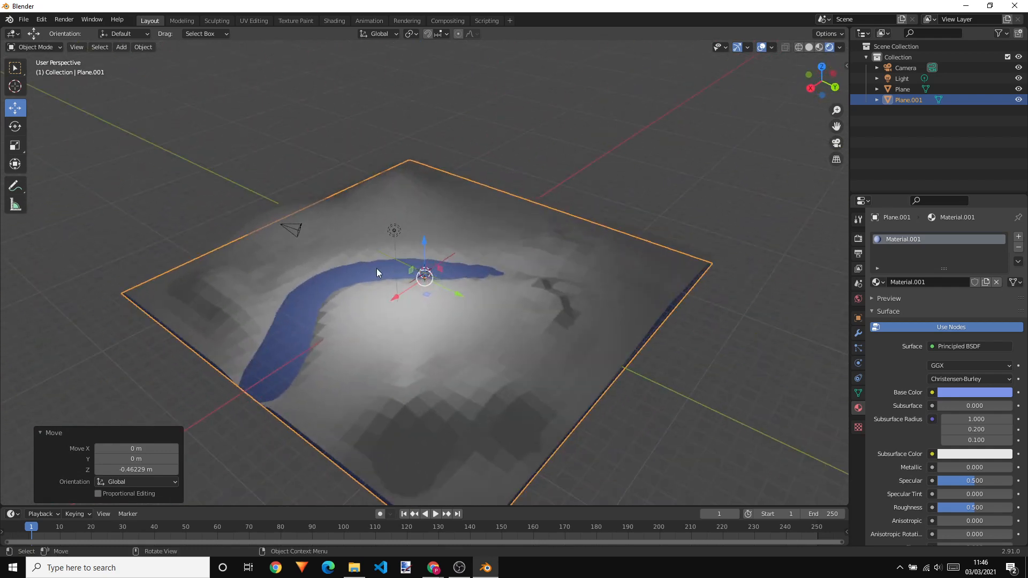
mouse_move(424, 244)
mouse_down()
mouse_move(422, 228)
mouse_move(422, 237)
mouse_up()
middle_drag(421, 237, 437, 275)
middle_drag(494, 259, 497, 267)
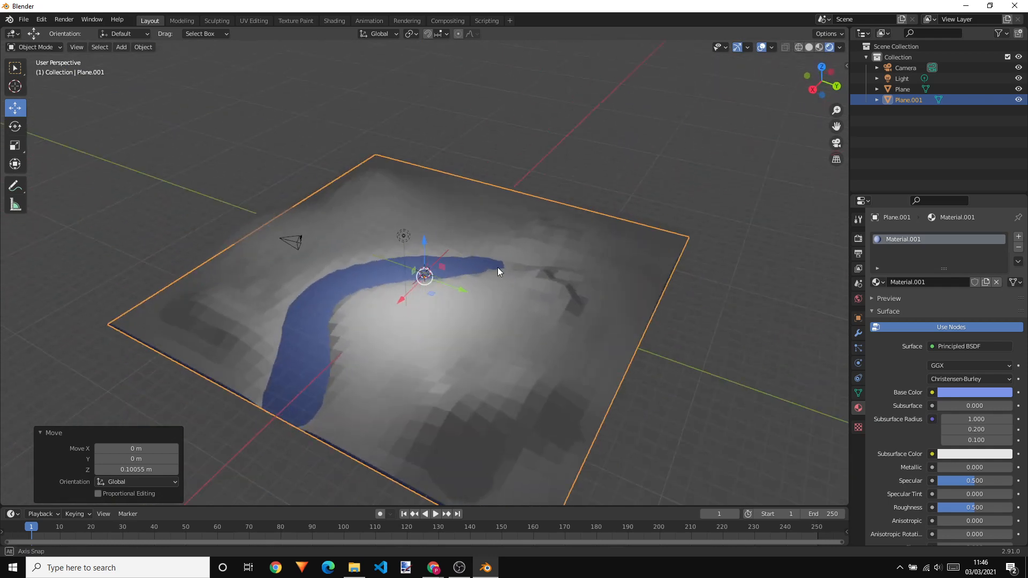
middle_drag(547, 218, 587, 292)
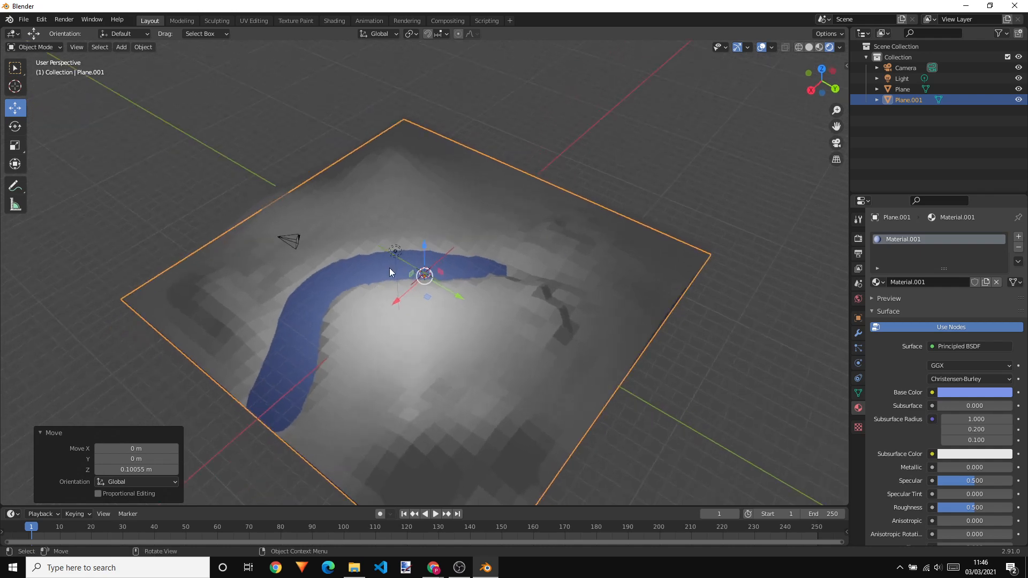
middle_drag(558, 222, 318, 104)
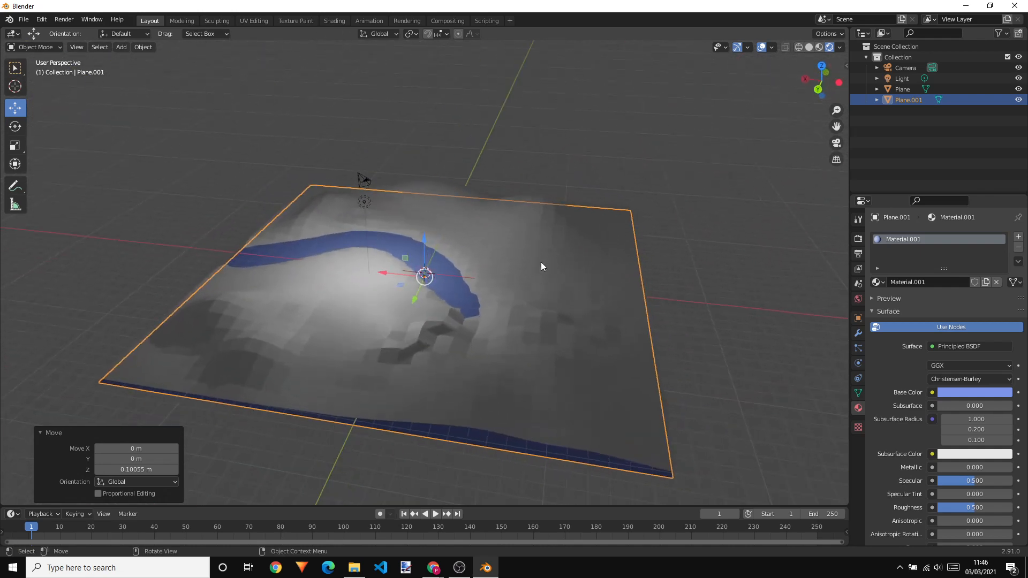
In the terrain's Edit Mode, extend the river channel by lowering vertices beyond its end with Random proportional falloff, the last about 2.21 m
click(585, 237)
key(Tab)
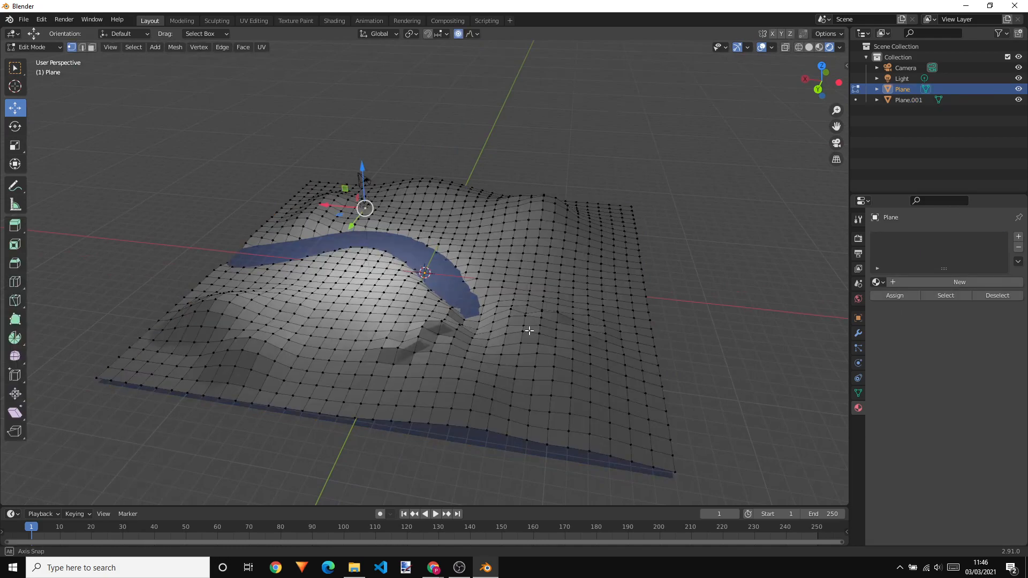
middle_drag(529, 331, 573, 295)
scroll(565, 326, up, 2)
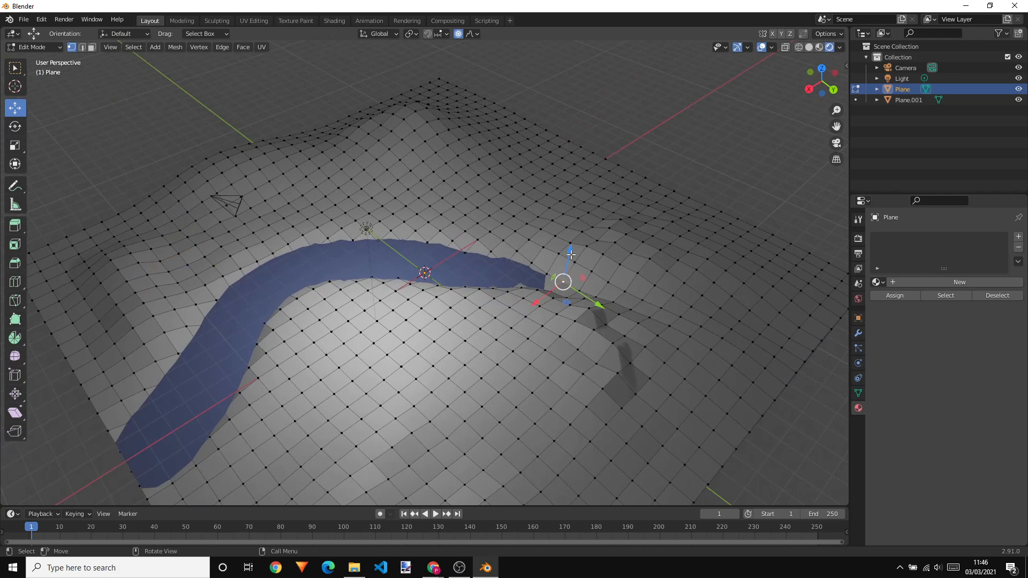
drag(571, 255, 620, 300)
click(613, 303)
middle_drag(684, 328, 553, 364)
click(570, 379)
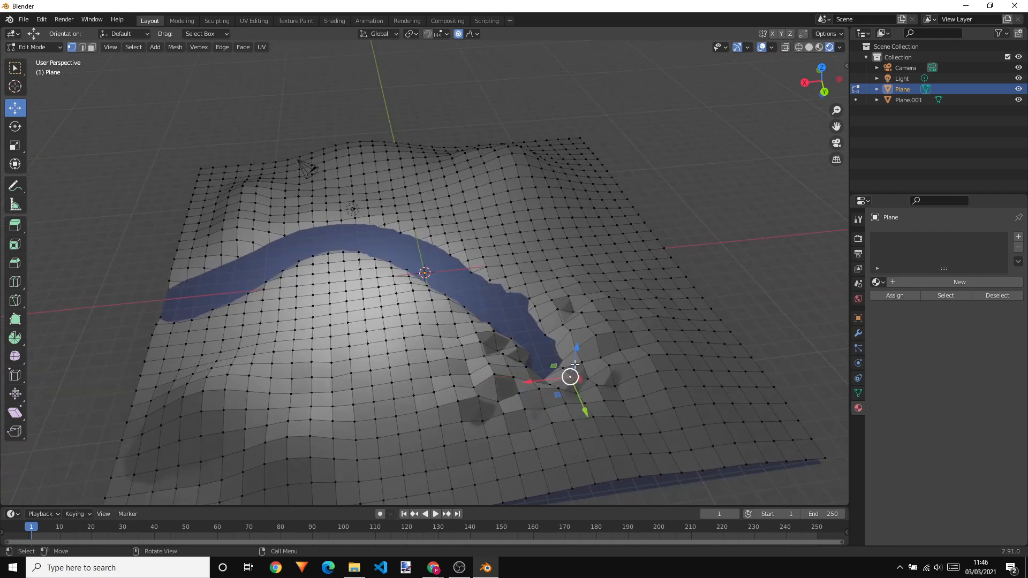
drag(574, 357, 574, 388)
Set proportional falloff to Smooth, lower vertices to carry the river to the terrain's edge, the last about 1.8 m, and disable proportional editing
click(476, 34)
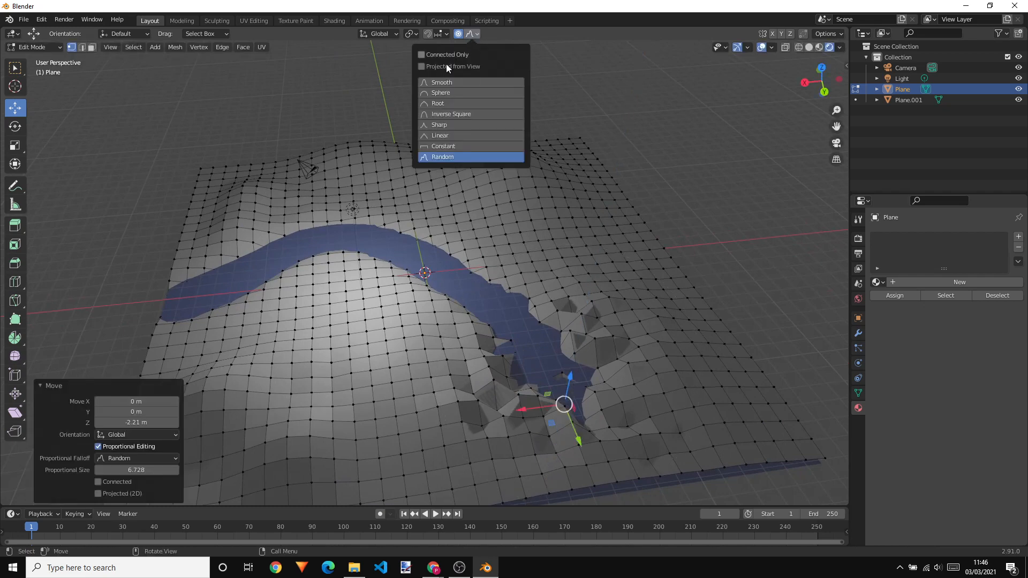
click(435, 82)
middle_drag(557, 369, 559, 335)
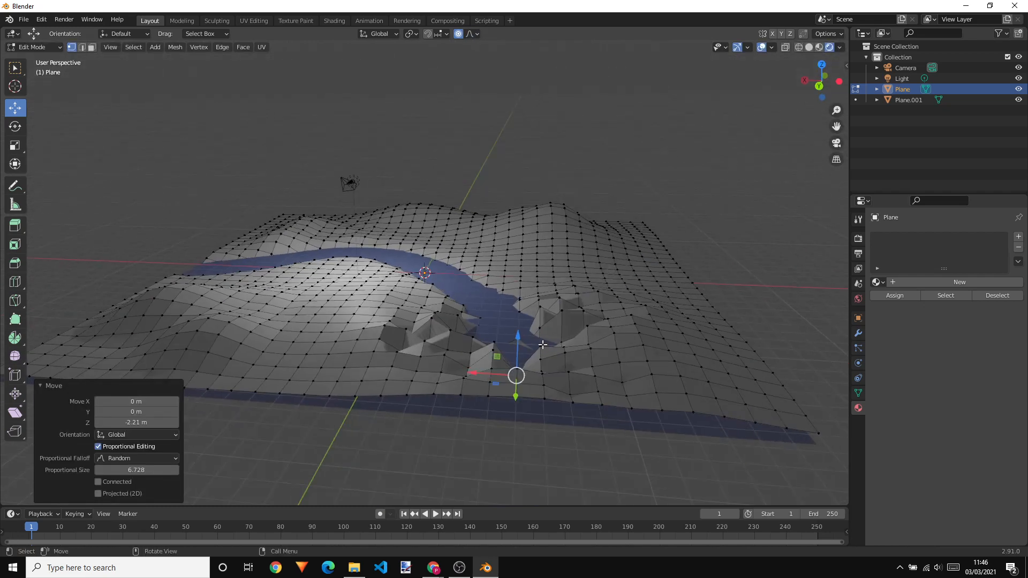
click(542, 345)
drag(540, 311, 574, 395)
click(567, 392)
middle_drag(575, 395, 319, 320)
middle_drag(584, 323, 446, 355)
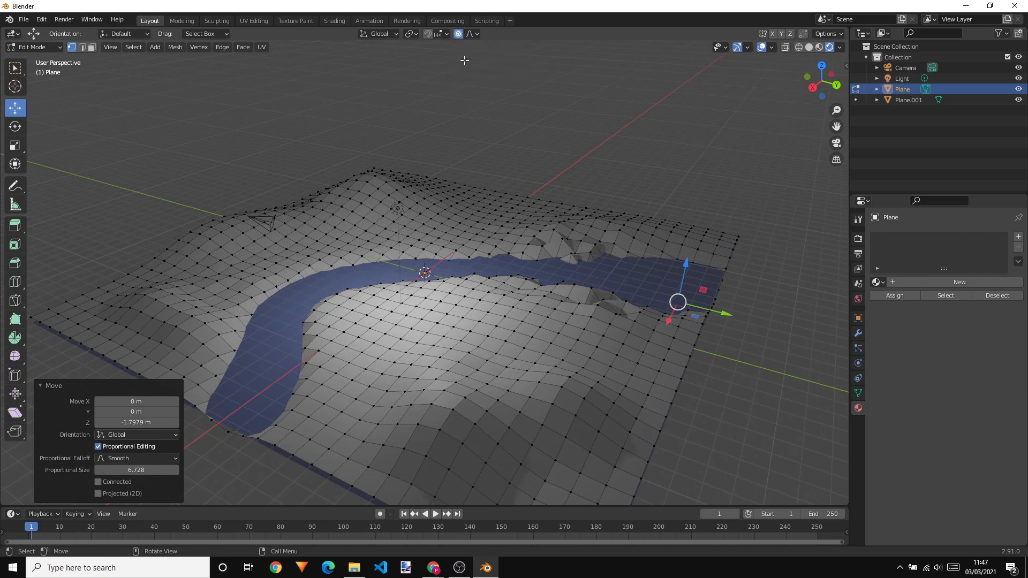
click(460, 33)
middle_drag(617, 319, 328, 324)
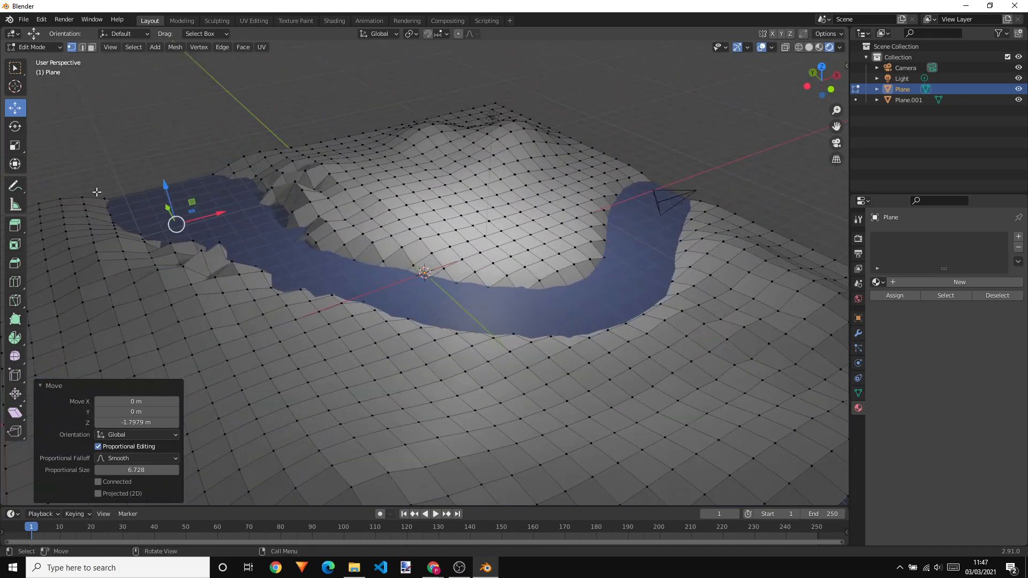